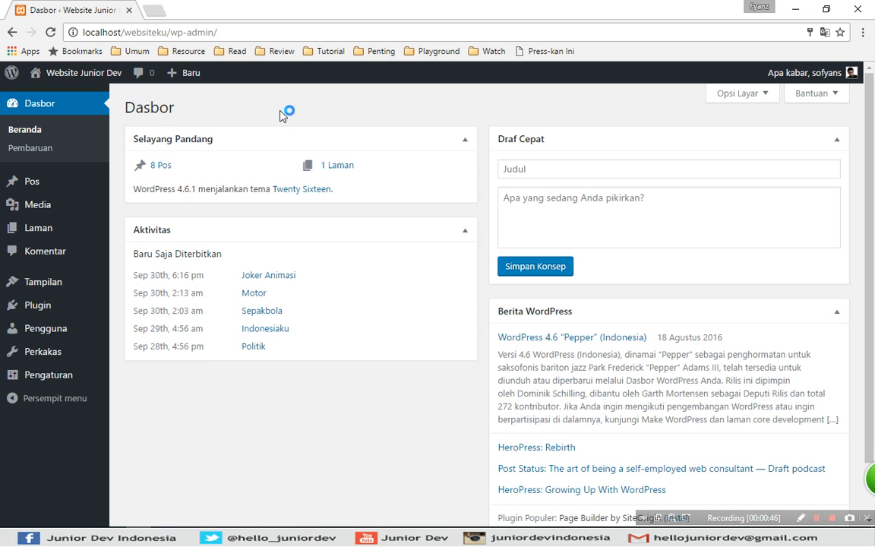
Open the list of all pages and view its available bulk actions without applying one.
mouse_move(10, 229)
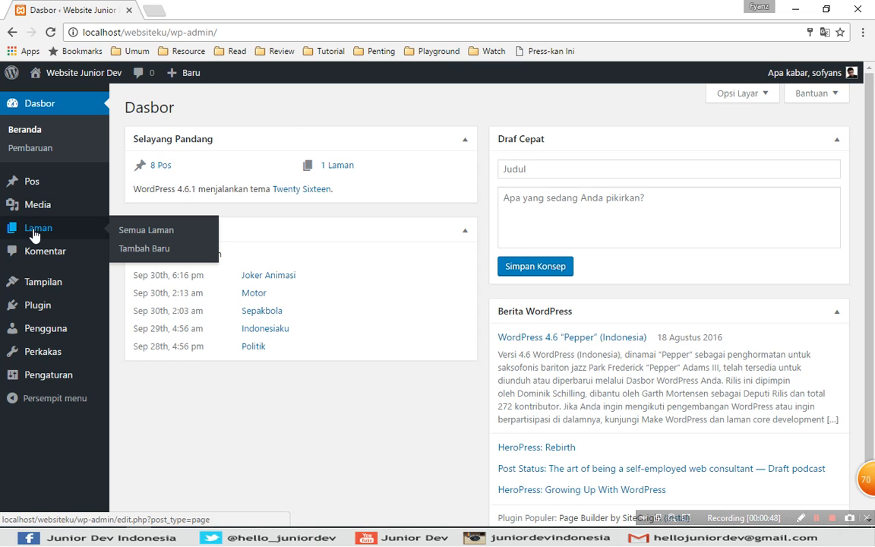
click(139, 236)
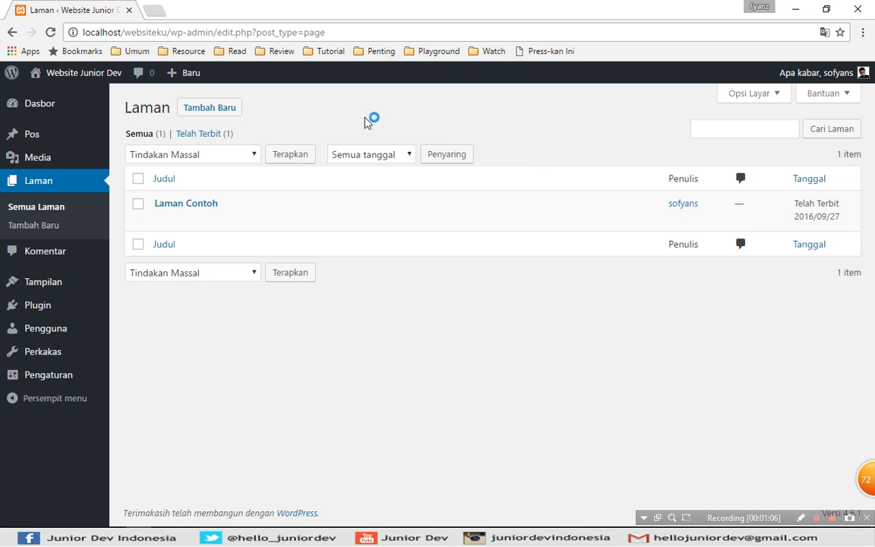
click(218, 156)
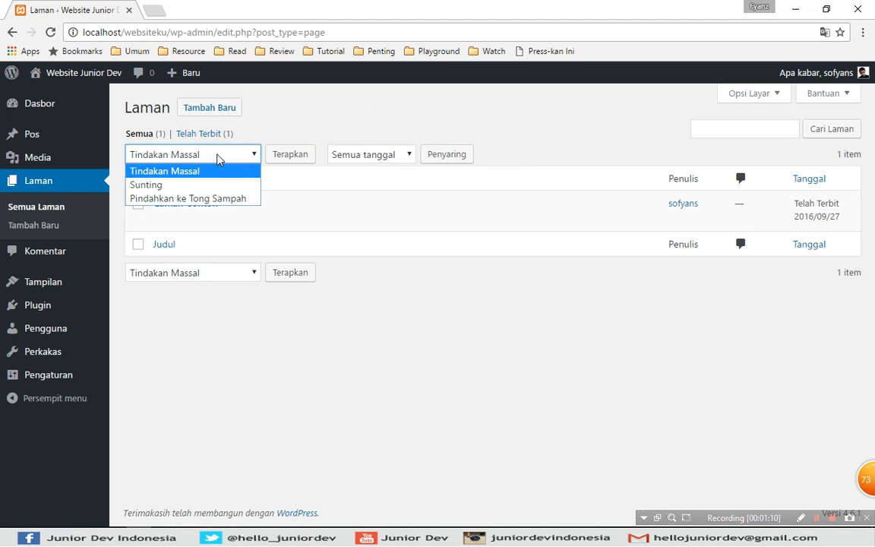
click(228, 157)
click(343, 117)
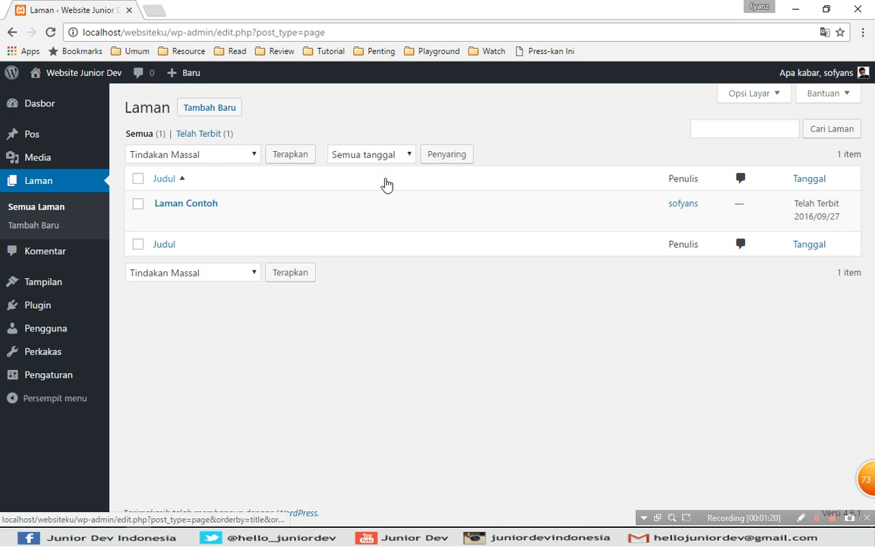
Open the public view of the Laman Contoh page in a separate browser tab.
mouse_move(302, 223)
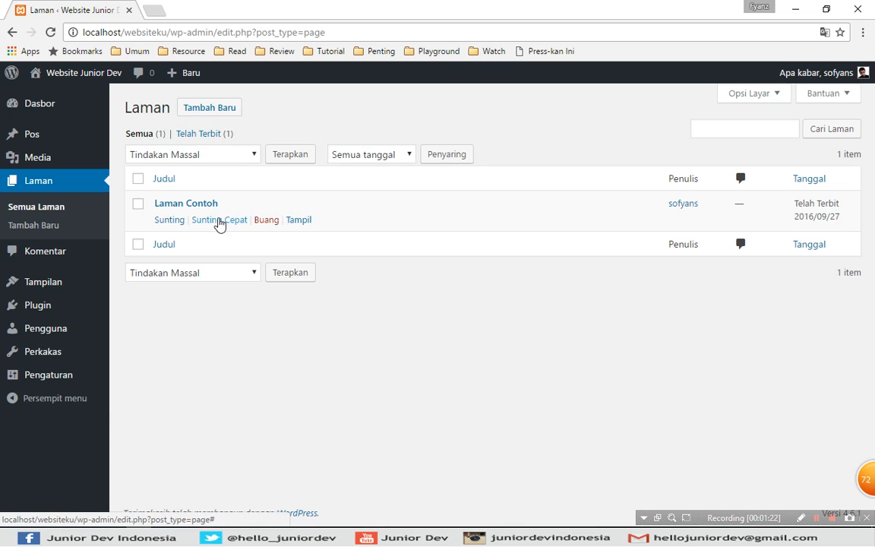
click(174, 220)
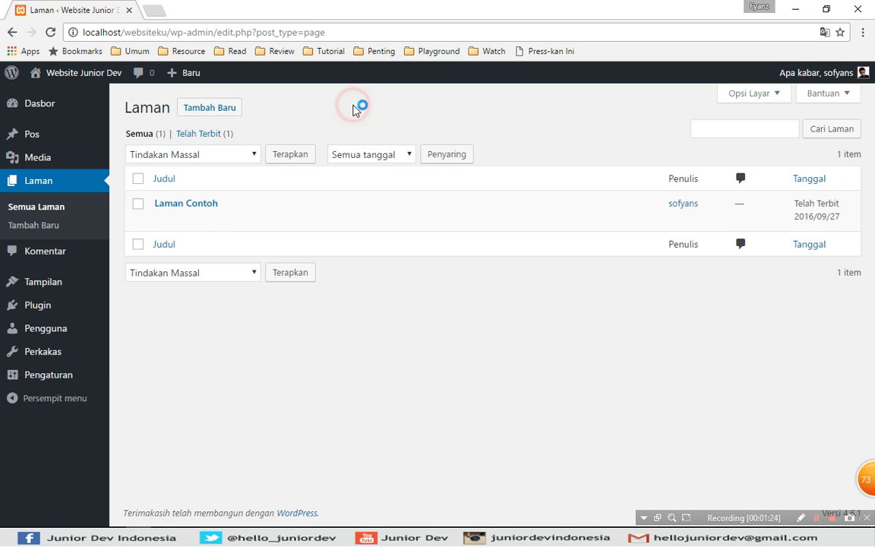
mouse_move(157, 202)
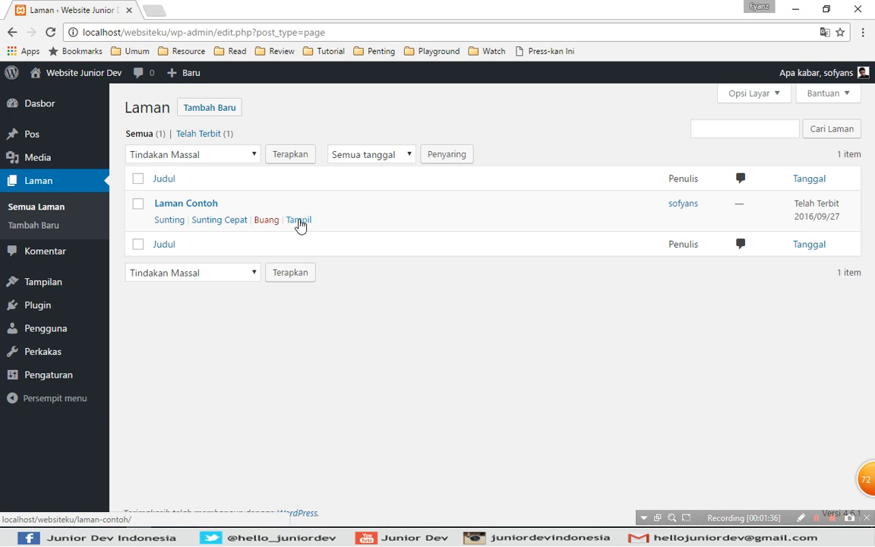
right_click(300, 222)
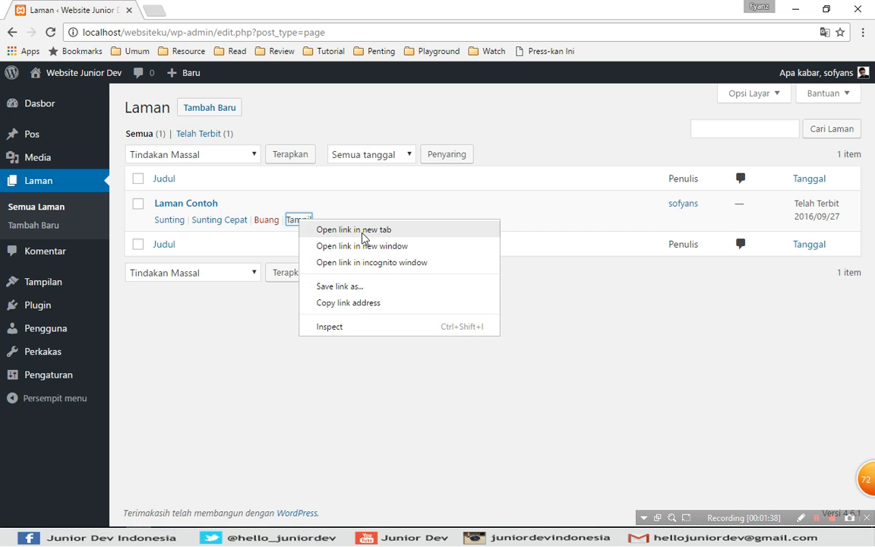
click(363, 230)
key(ctrl+Tab)
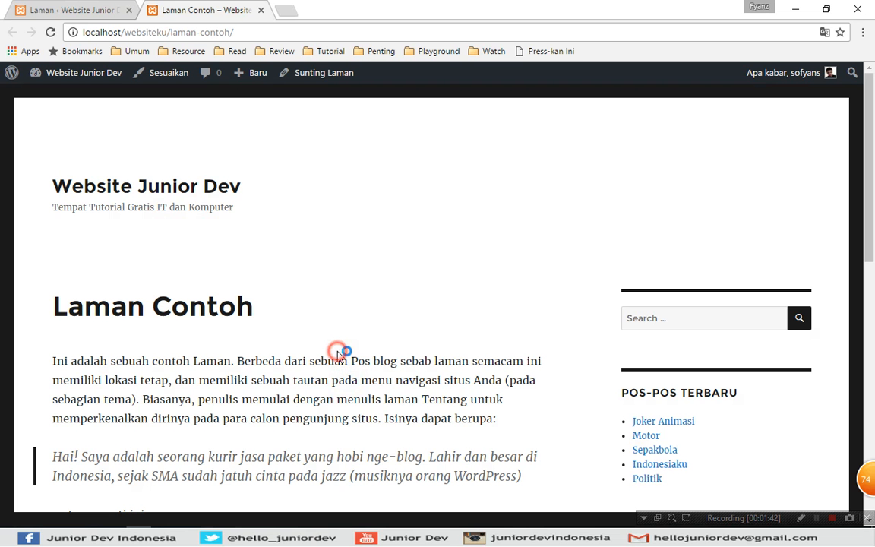
Examine the content and sidebar of the published Laman Contoh page, and close its browser tab.
scroll(295, 258, down, 1)
scroll(295, 259, down, 3)
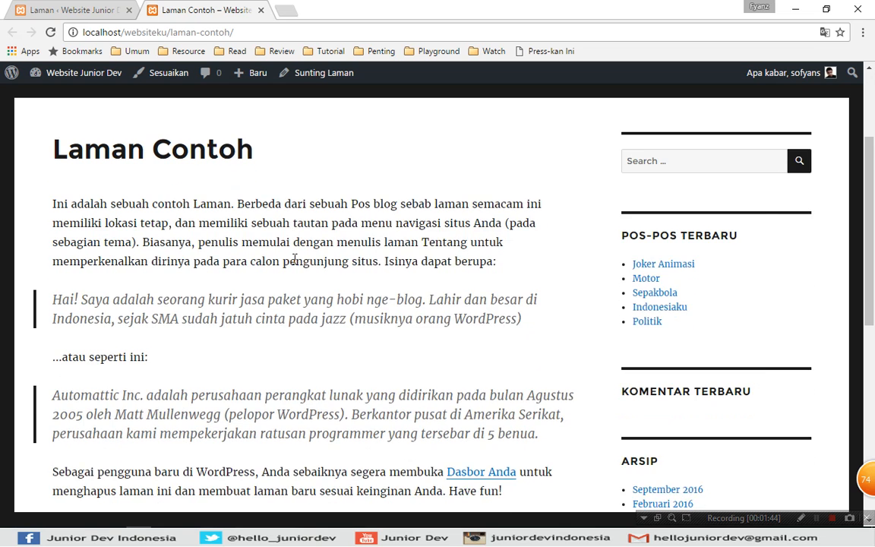
scroll(148, 231, down, 1)
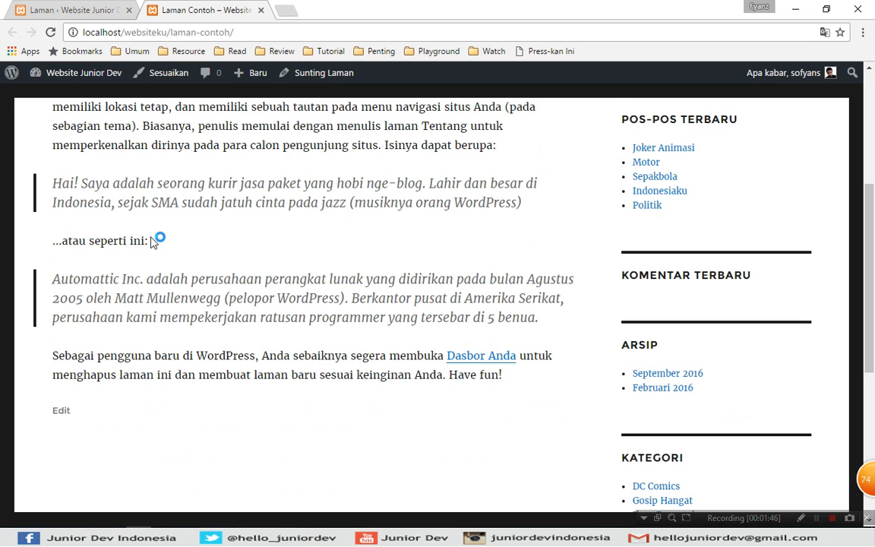
scroll(226, 253, up, 6)
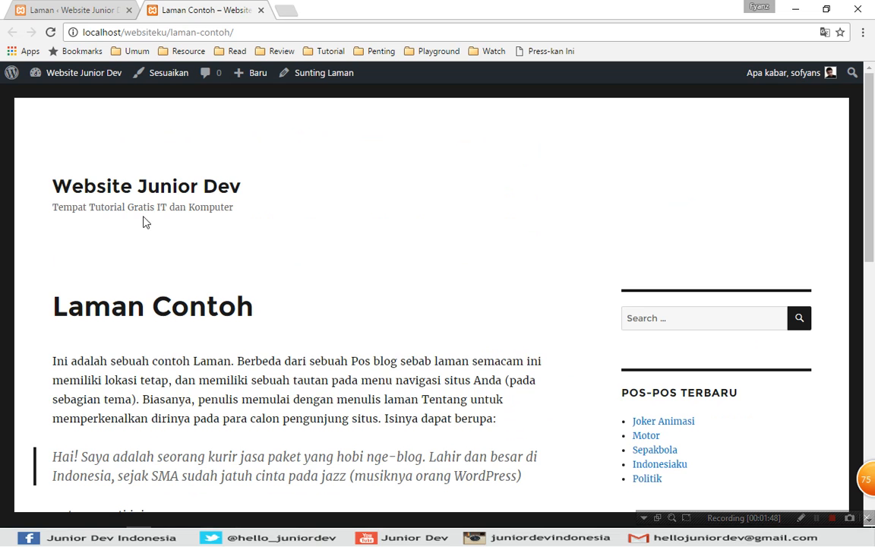
scroll(258, 275, down, 1)
scroll(256, 277, down, 10)
scroll(256, 262, up, 5)
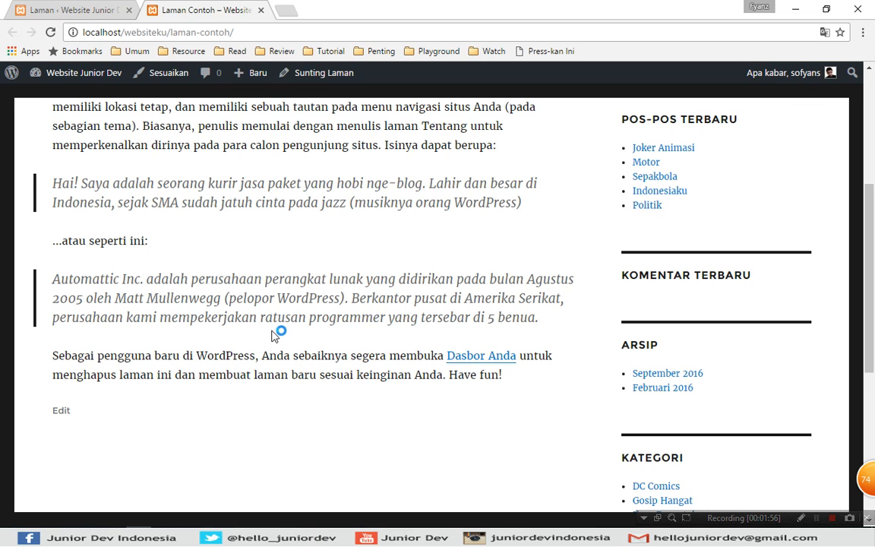
scroll(278, 332, down, 4)
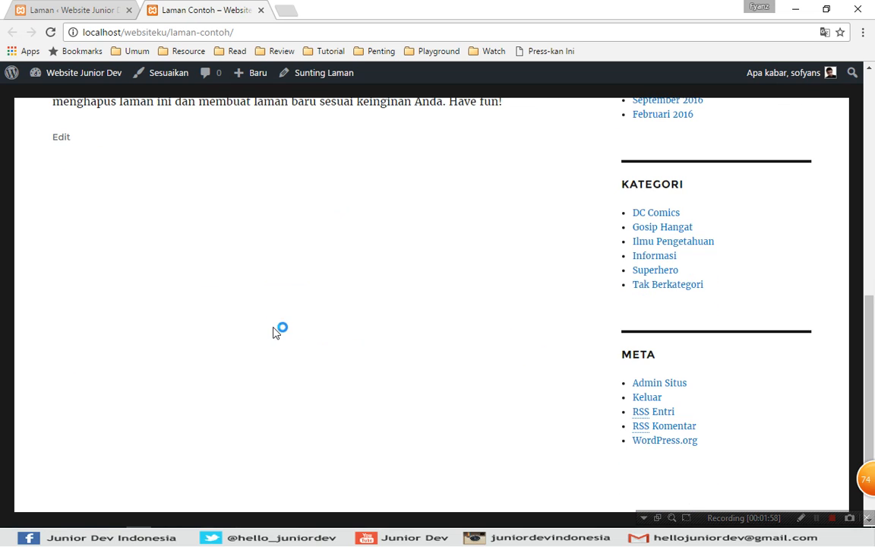
key(ctrl+w)
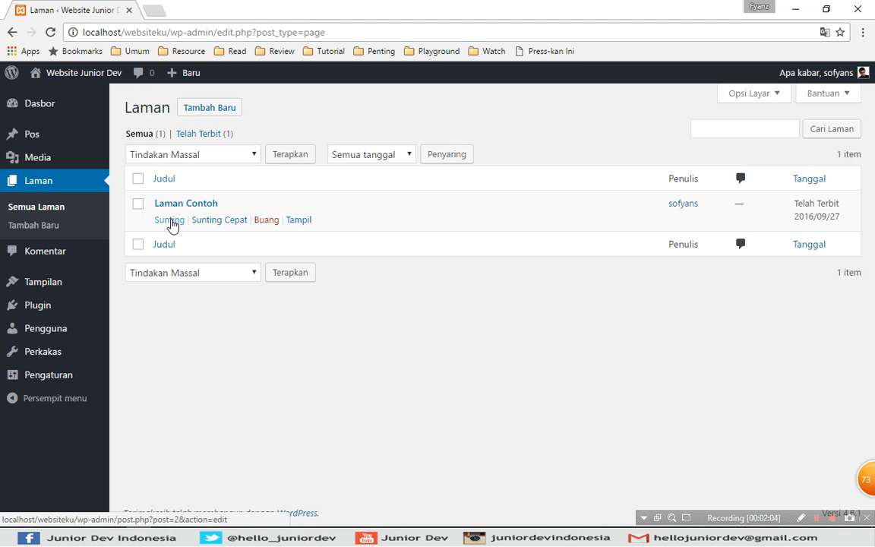
Open the Laman Contoh page for editing and examine its text, publishing options, page attributes and featured image section.
click(170, 221)
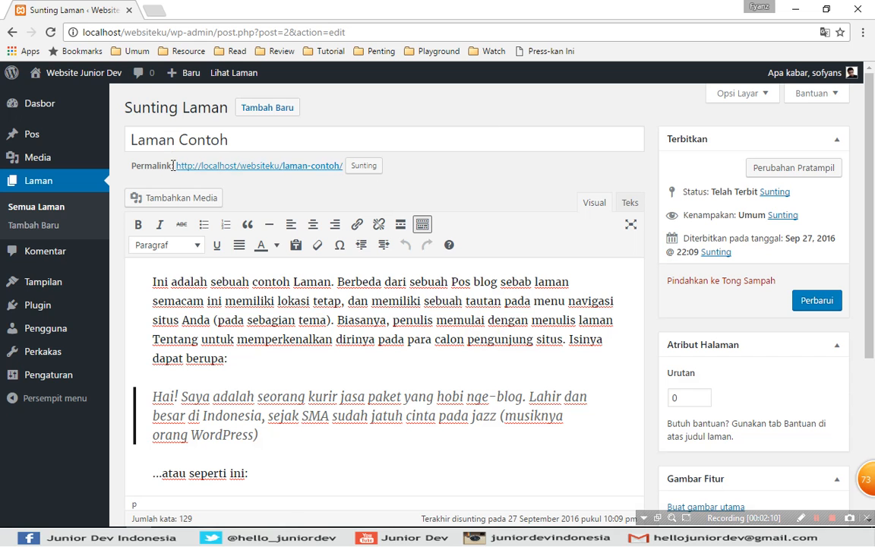
click(473, 101)
drag(873, 131, 872, 204)
click(468, 349)
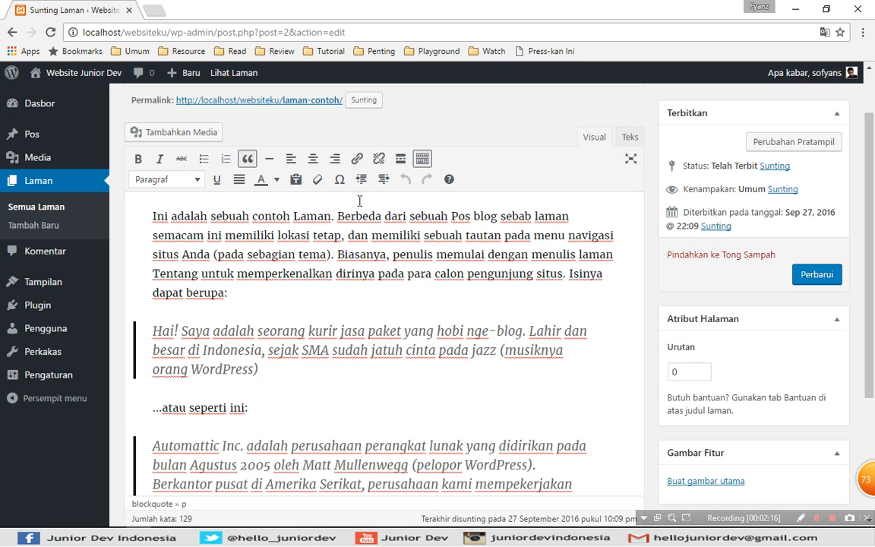
scroll(873, 266, down, 2)
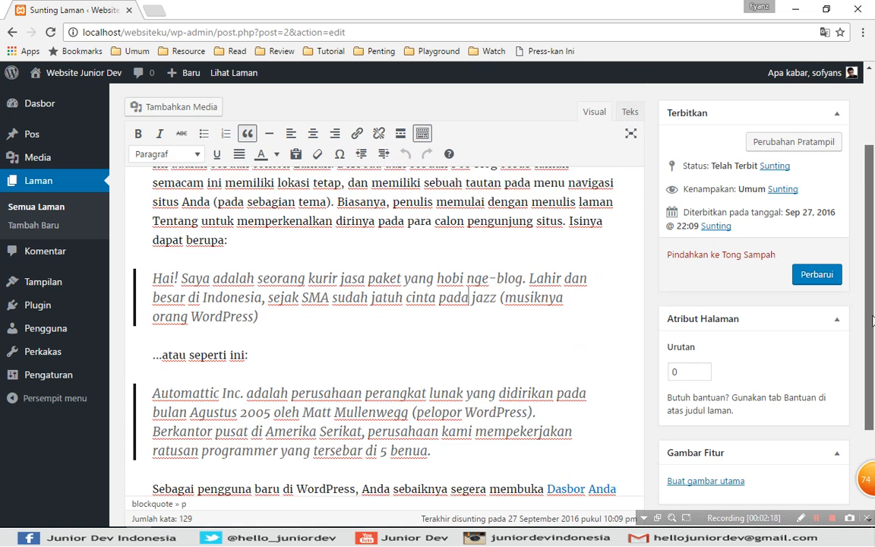
scroll(873, 343, down, 2)
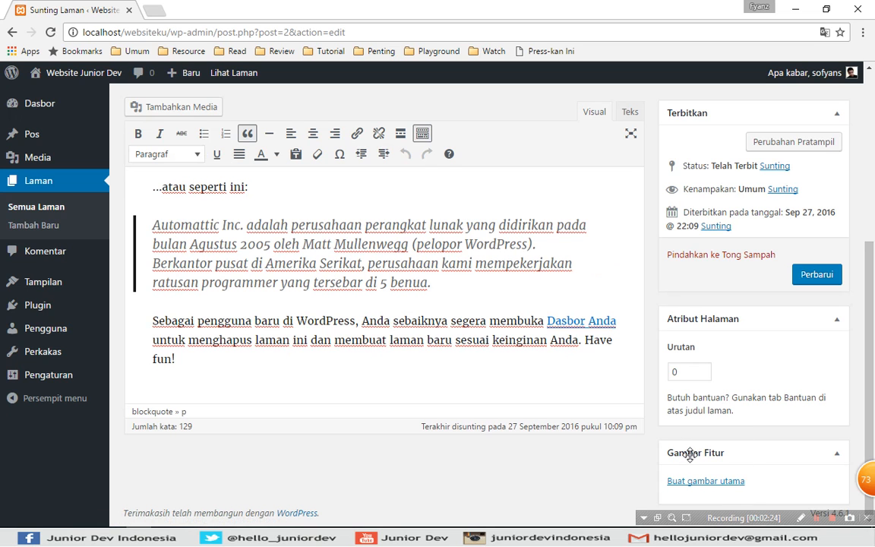
click(565, 358)
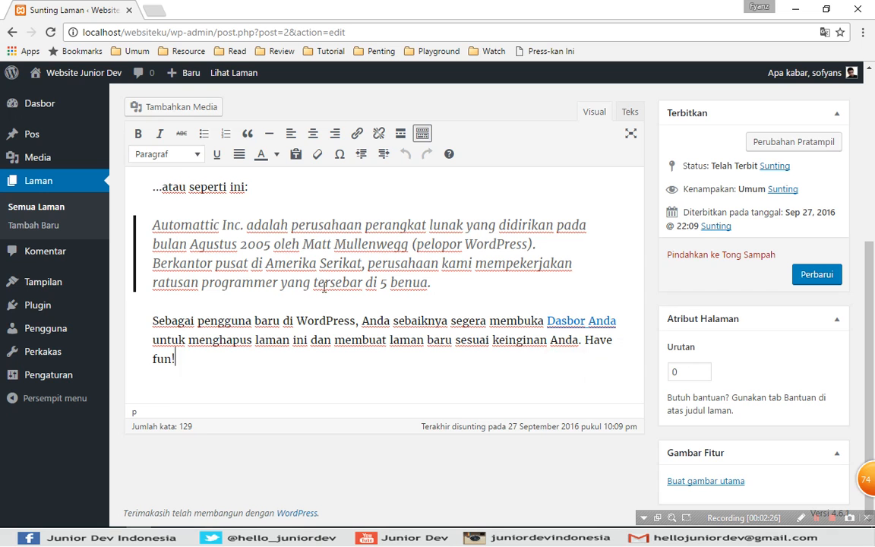
click(490, 287)
click(469, 282)
drag(871, 333, 771, 346)
scroll(771, 345, down, 1)
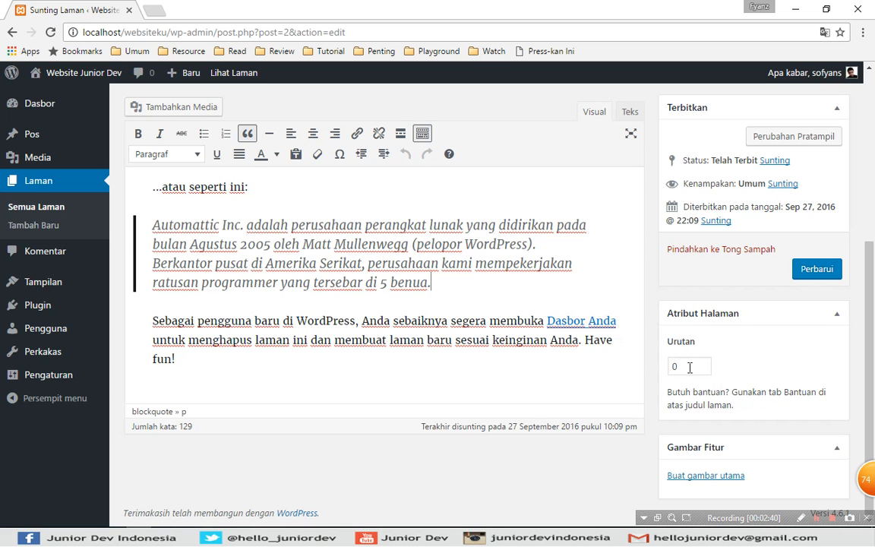
click(586, 361)
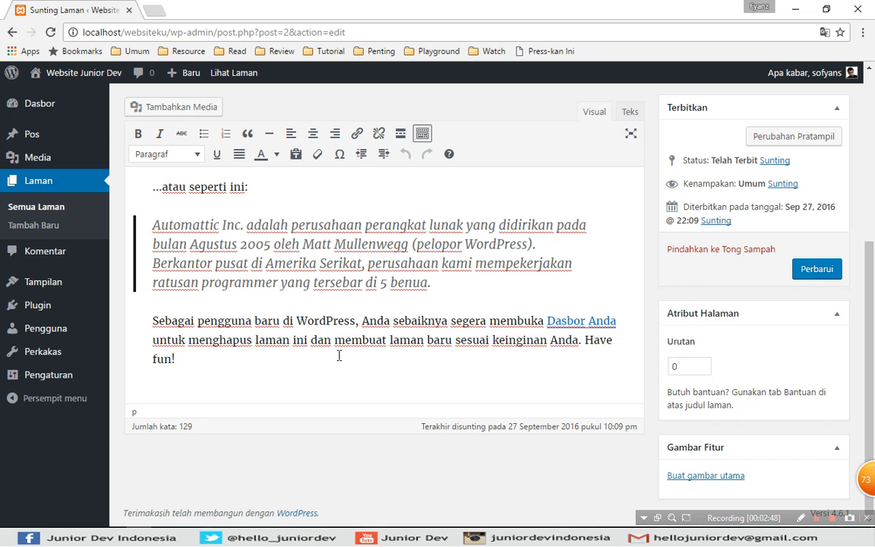
drag(871, 331, 868, 145)
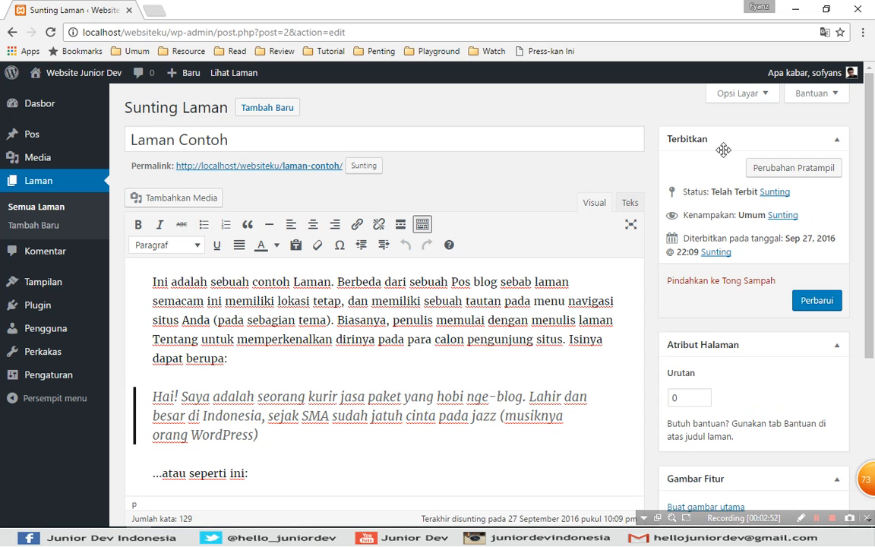
Return to the list of all pages and start a new page titled "Tentang Saya".
click(34, 207)
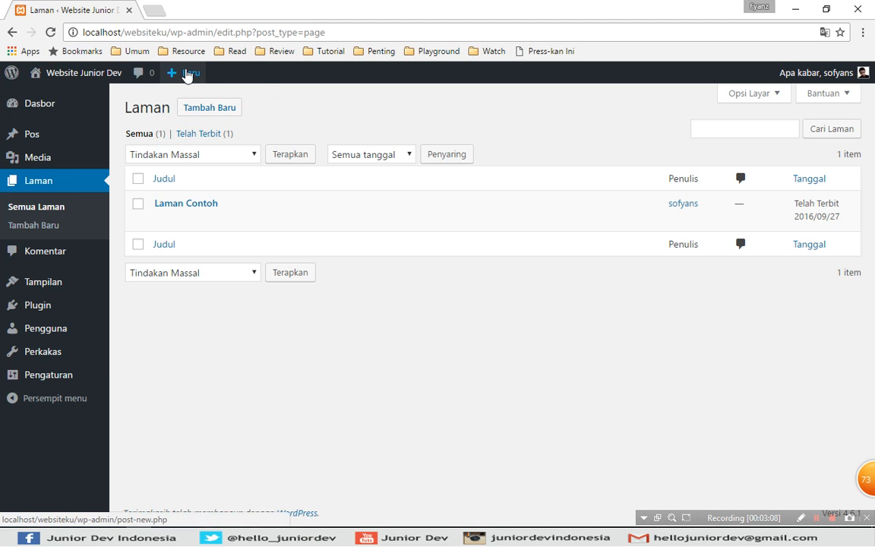
mouse_move(186, 76)
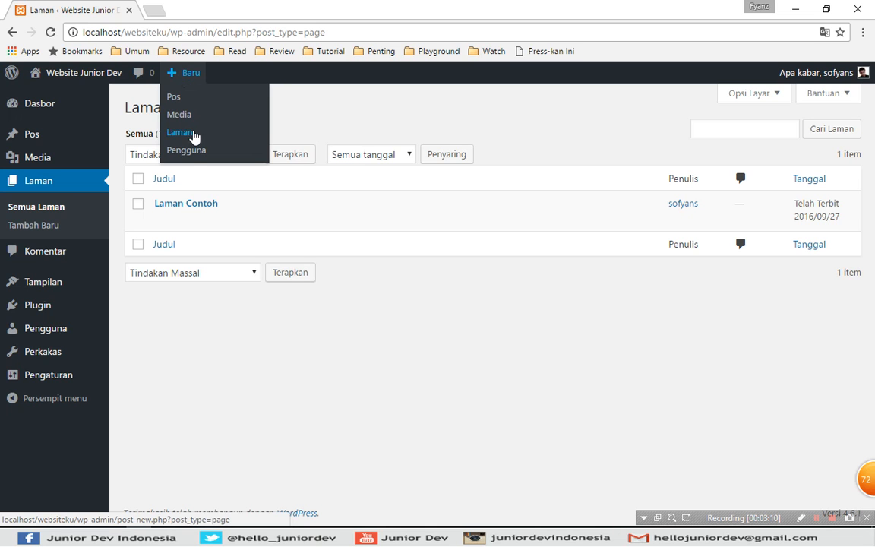
click(186, 134)
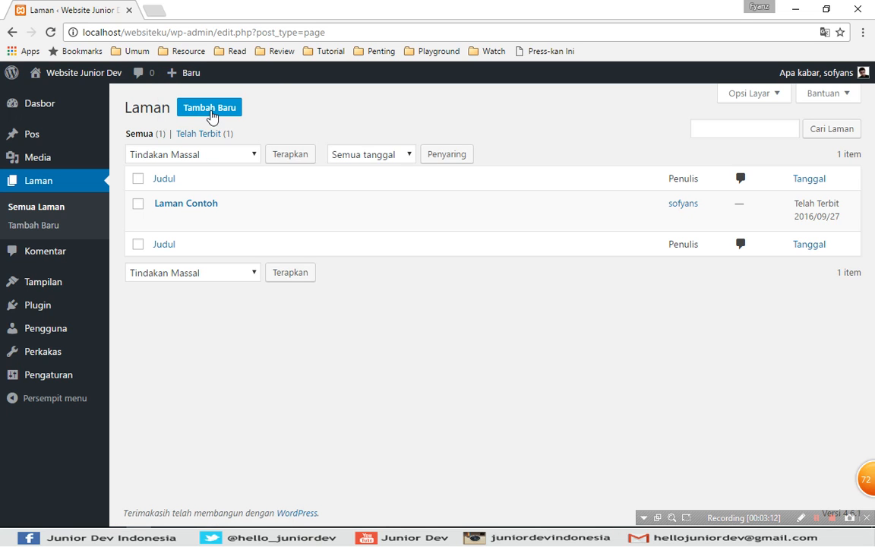
click(190, 109)
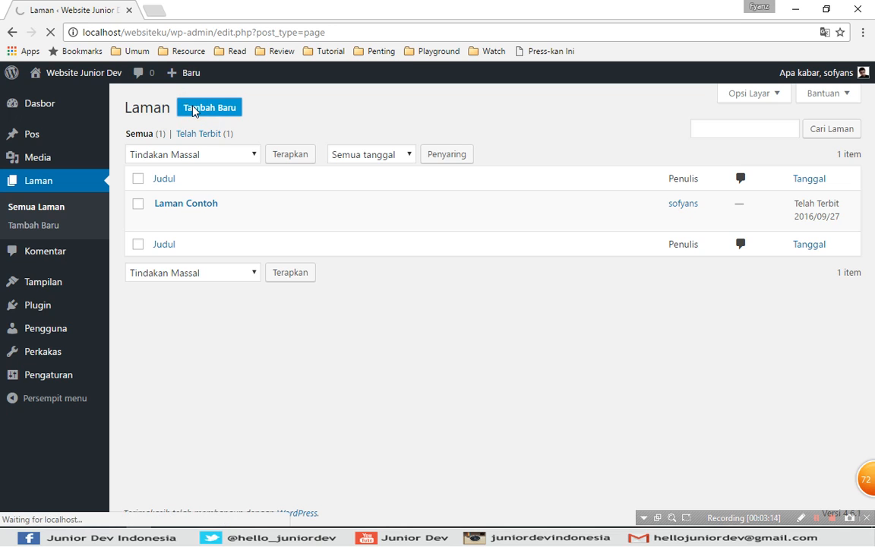
click(309, 137)
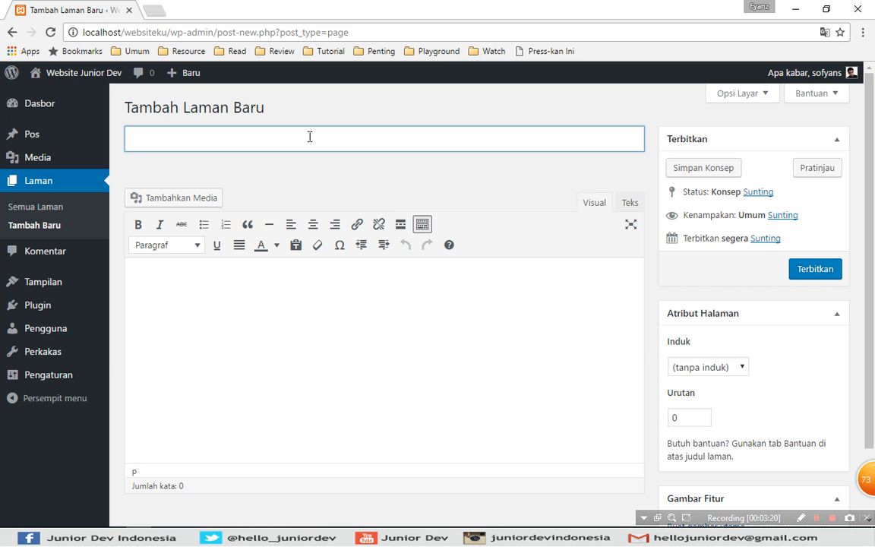
click(309, 137)
text(Tentang )
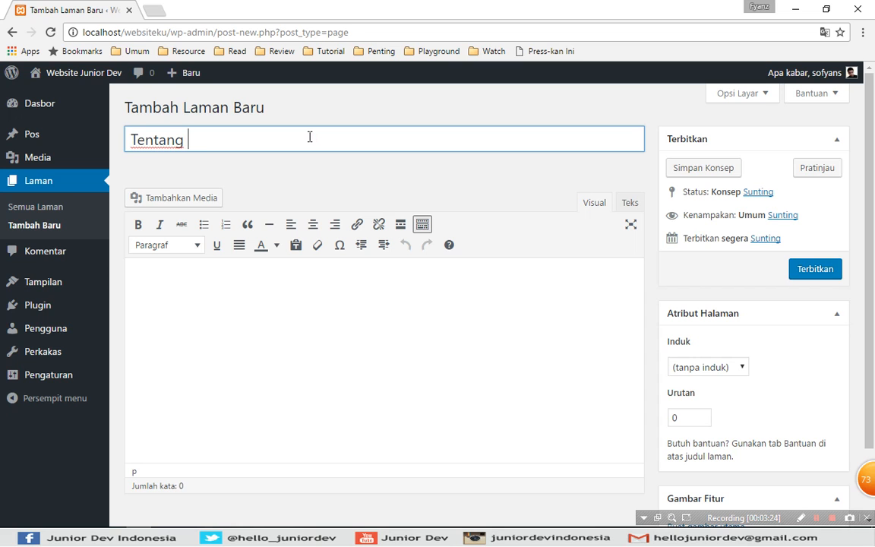
text(Saya)
Write the body text "Saya adalah seorang mahasiswa. lknasdfbasd jaksbdad jasd" with a second paragraph "jbasdkasd".
click(305, 344)
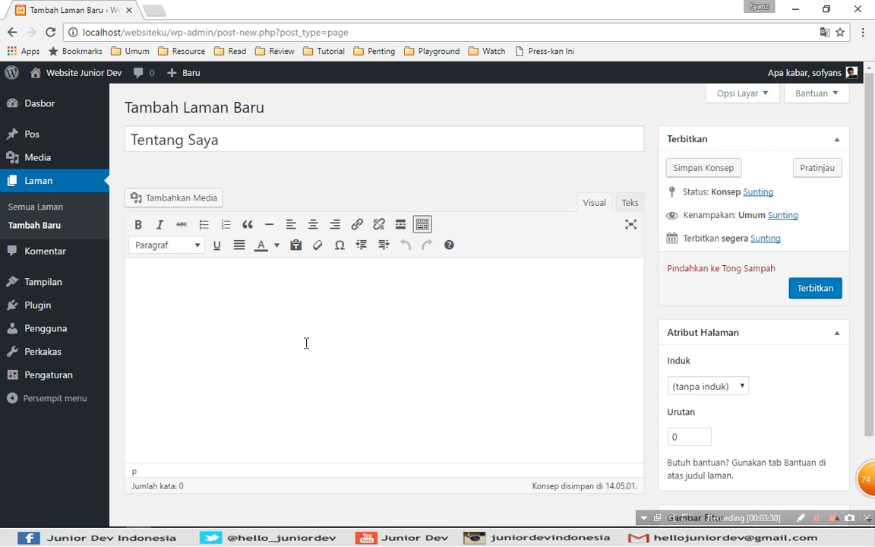
text(Saya adalah seorang mahas)
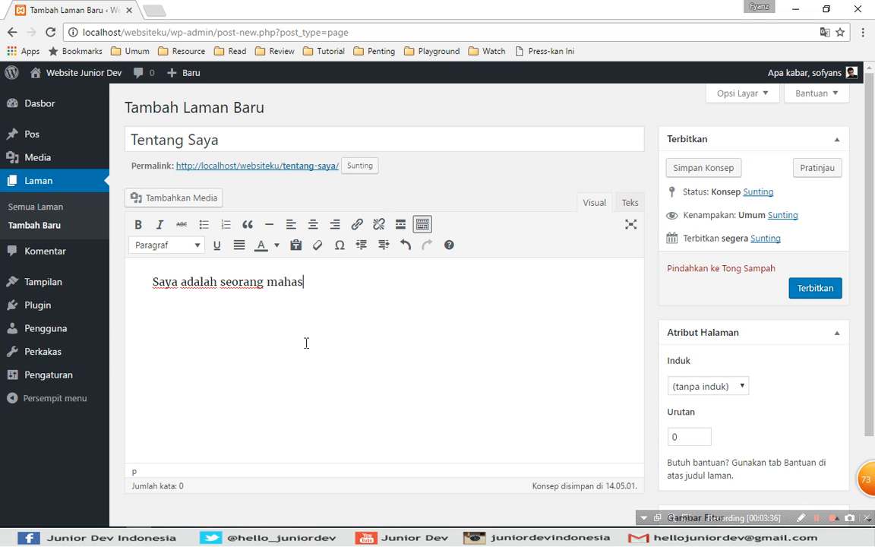
text(iswa. lknasdfbasd jaksbdad)
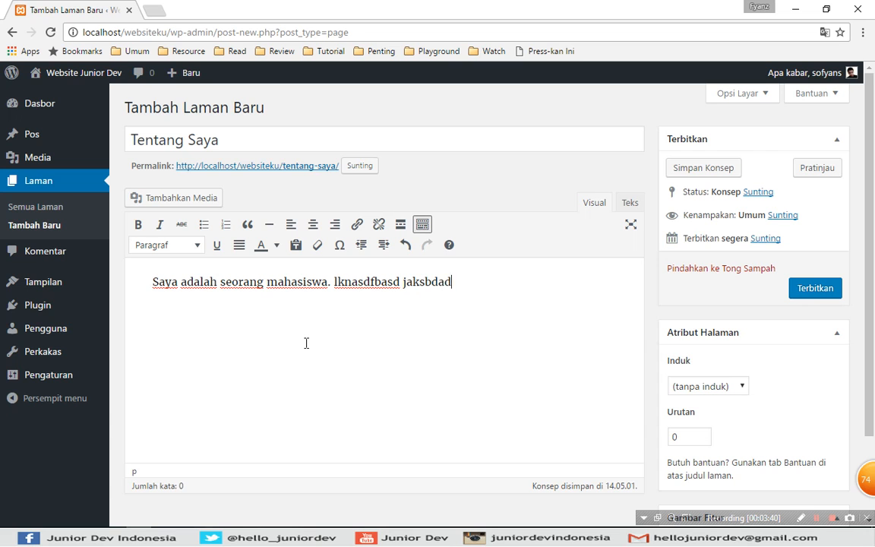
text( jasd)
key(Return)
text(jbasdkasd)
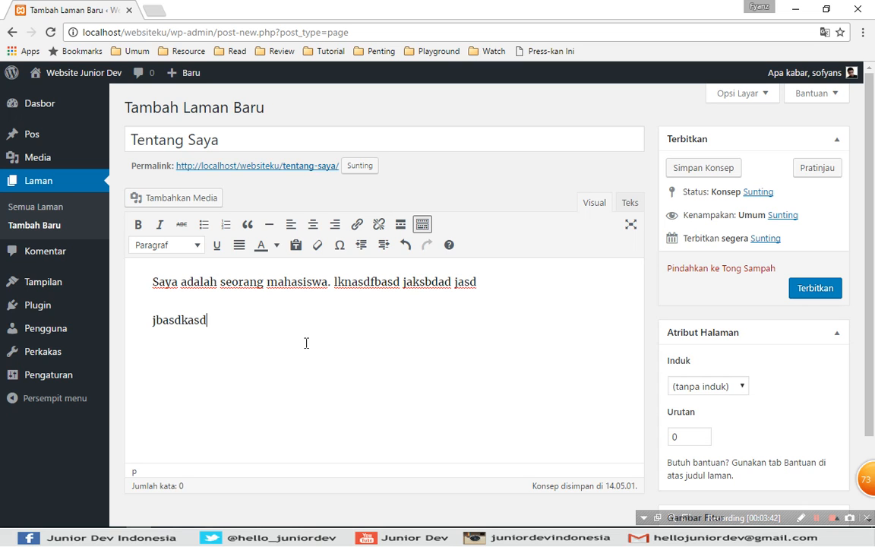
Format the second paragraph, "jbasdkasd", as a block quote.
drag(295, 324, 152, 322)
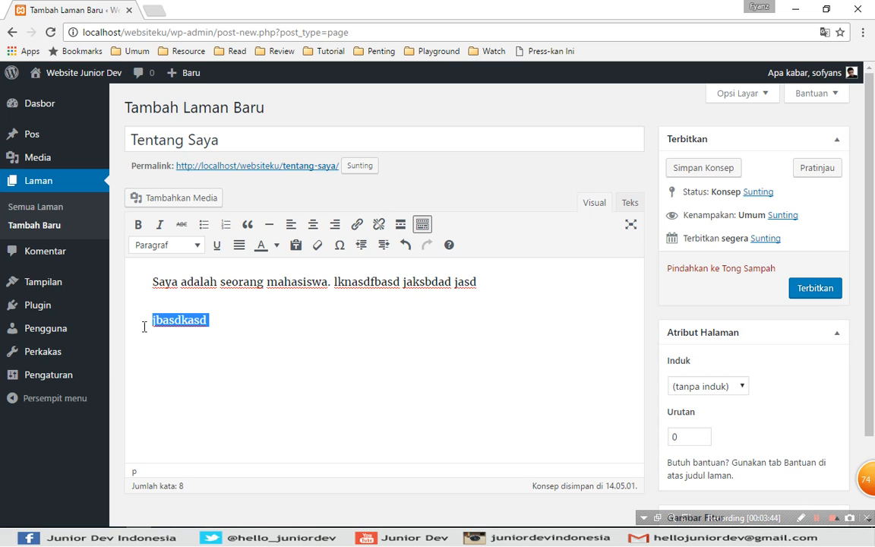
click(244, 231)
click(285, 323)
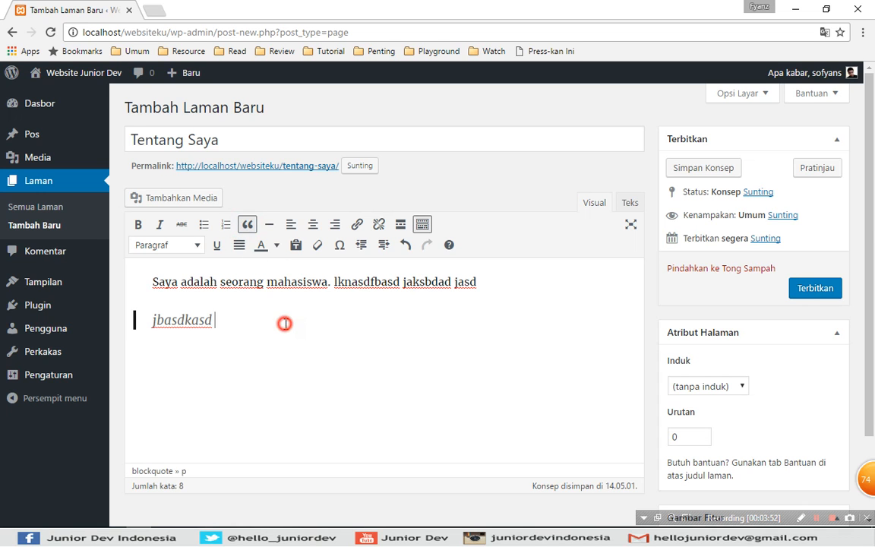
Examine the available parent page choices in the page attributes without changing the parent.
scroll(872, 264, down, 1)
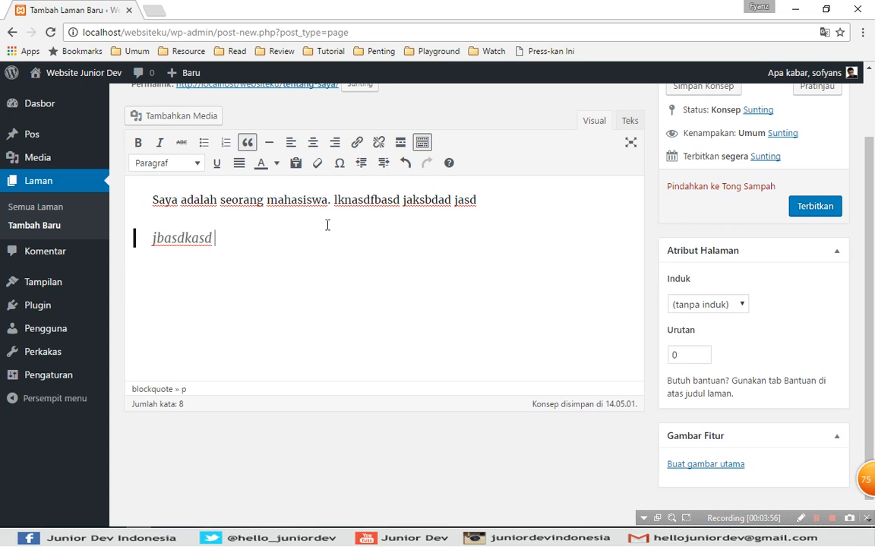
click(702, 305)
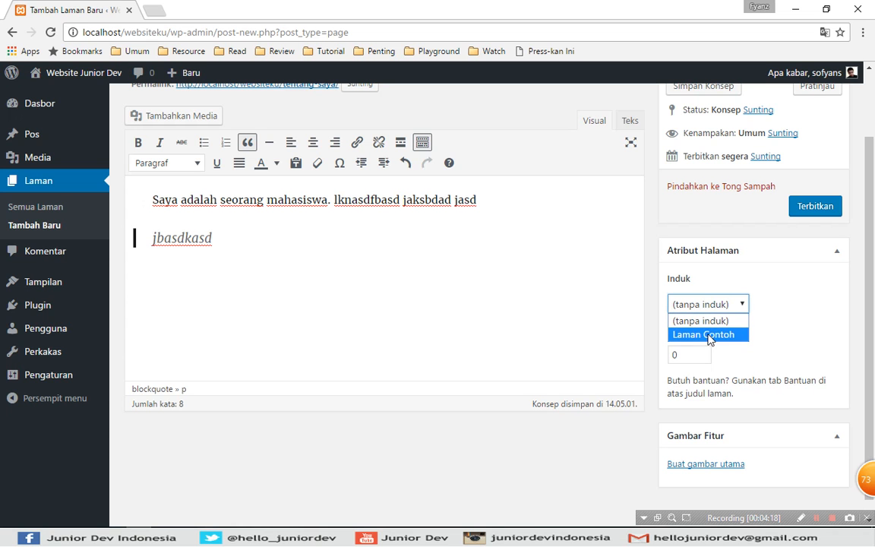
click(595, 263)
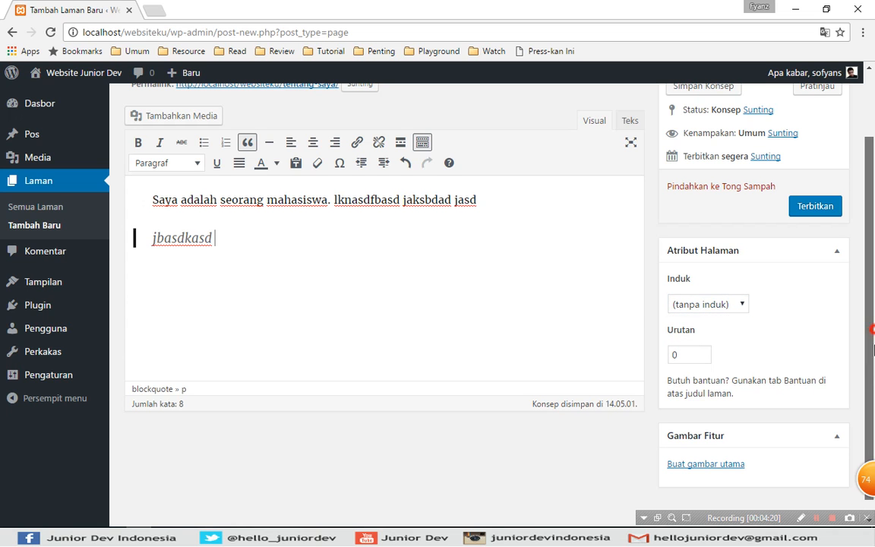
Upload the "About Me" banner picture from the new folder and set it as the page's featured image.
scroll(617, 437, down, 1)
click(706, 446)
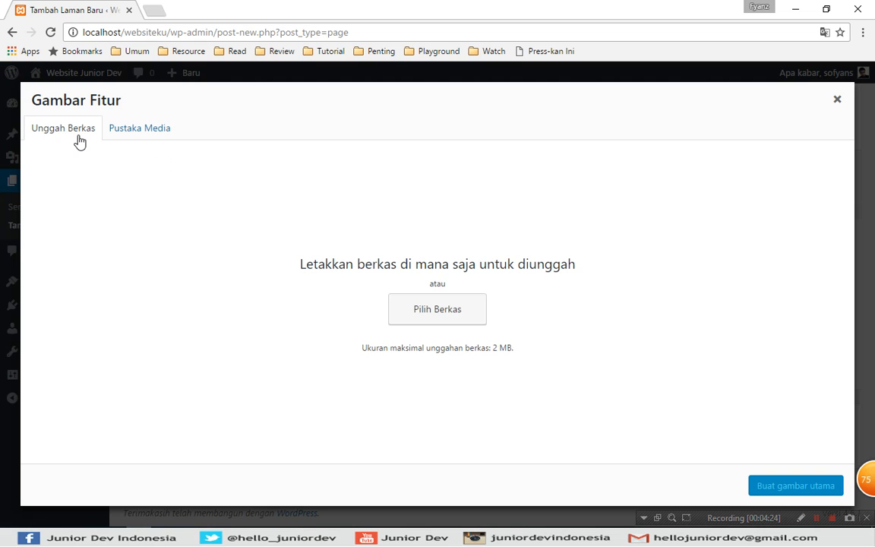
click(78, 132)
click(81, 133)
click(438, 311)
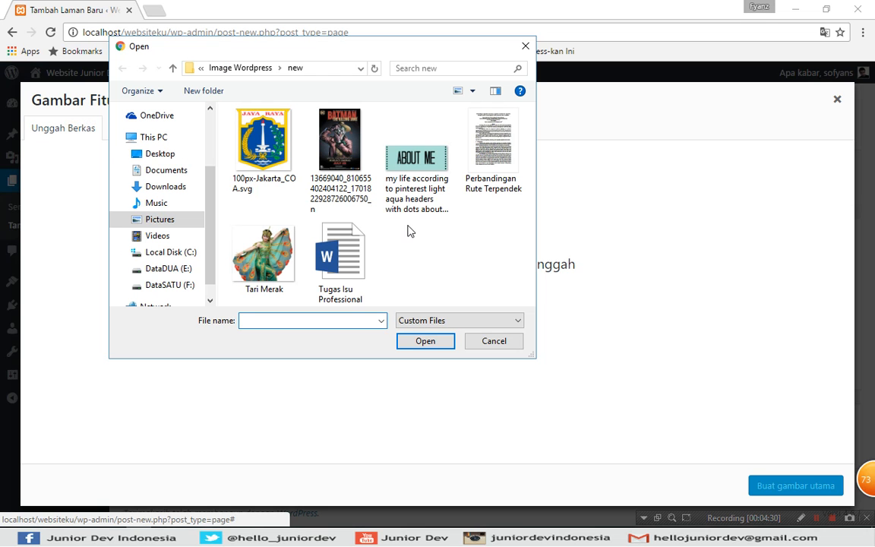
click(416, 161)
click(433, 338)
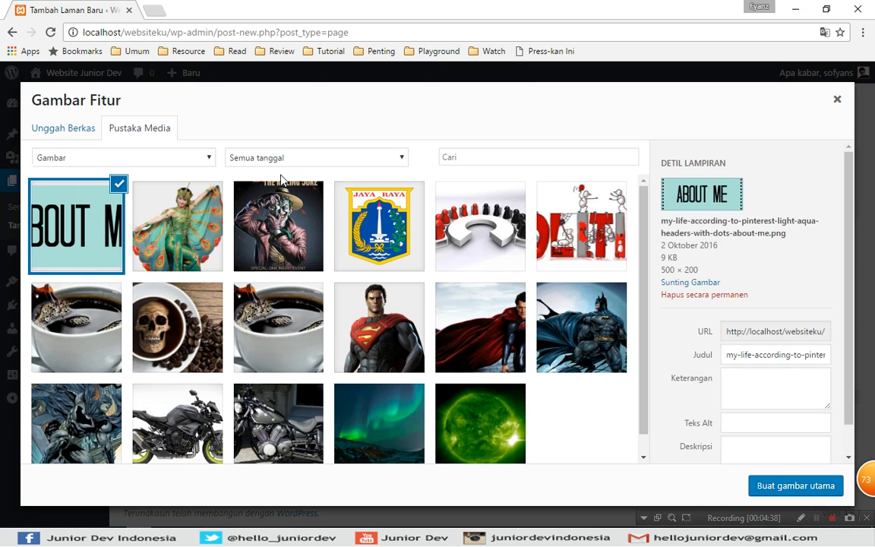
click(795, 486)
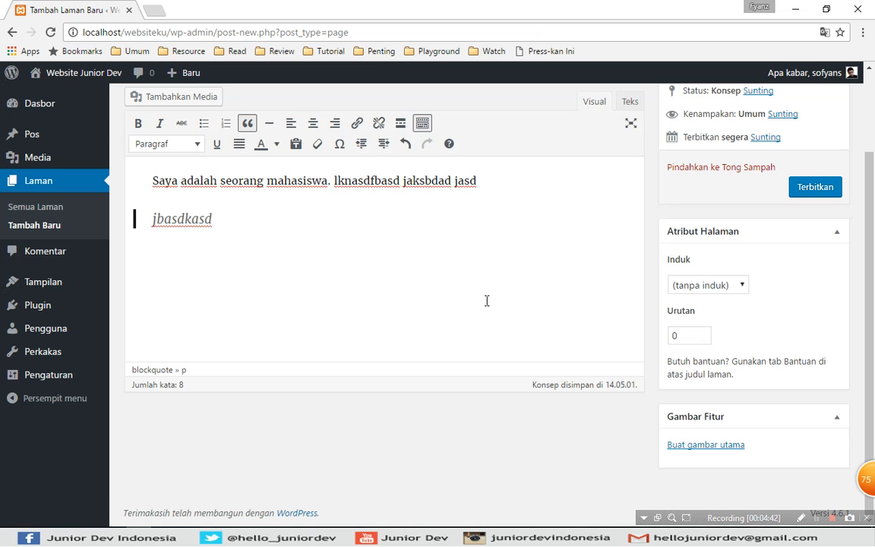
Publish the Tentang Saya page, view the live page in a separate browser tab, and close that tab.
drag(870, 291, 874, 182)
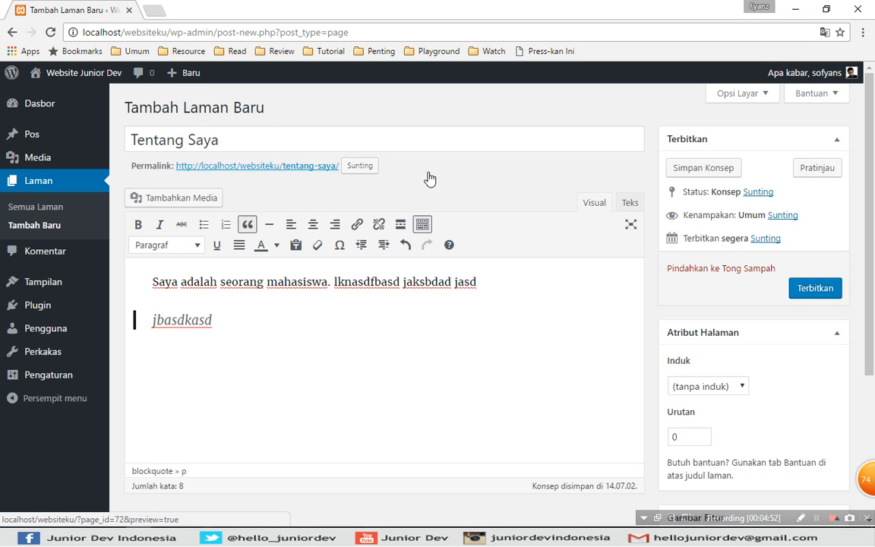
click(814, 295)
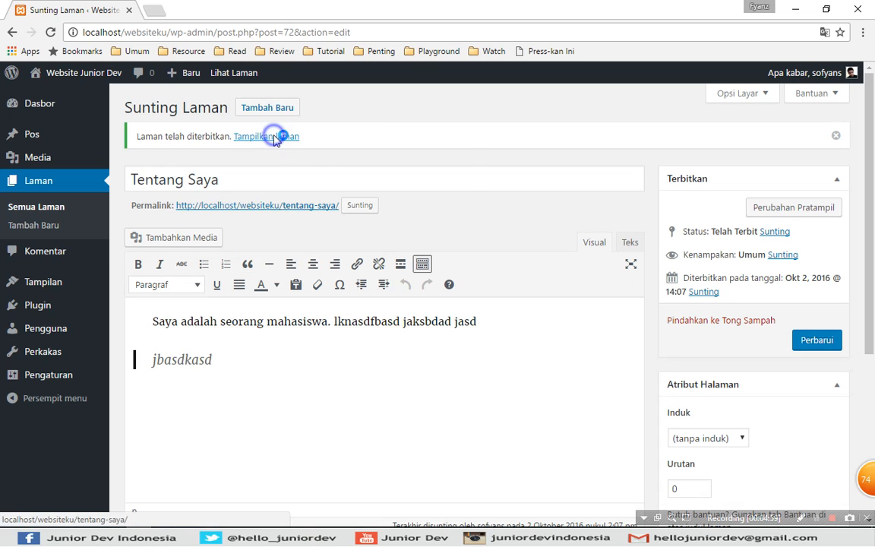
right_click(275, 137)
click(322, 146)
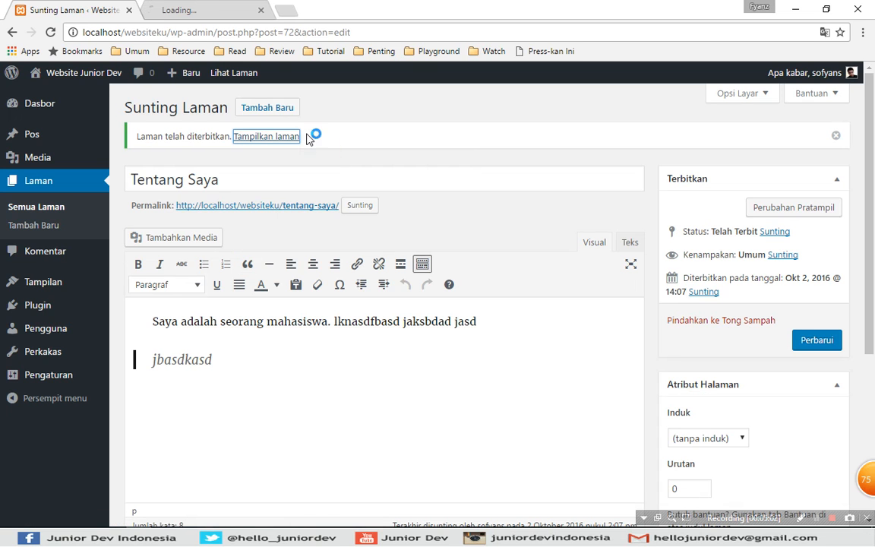
click(204, 8)
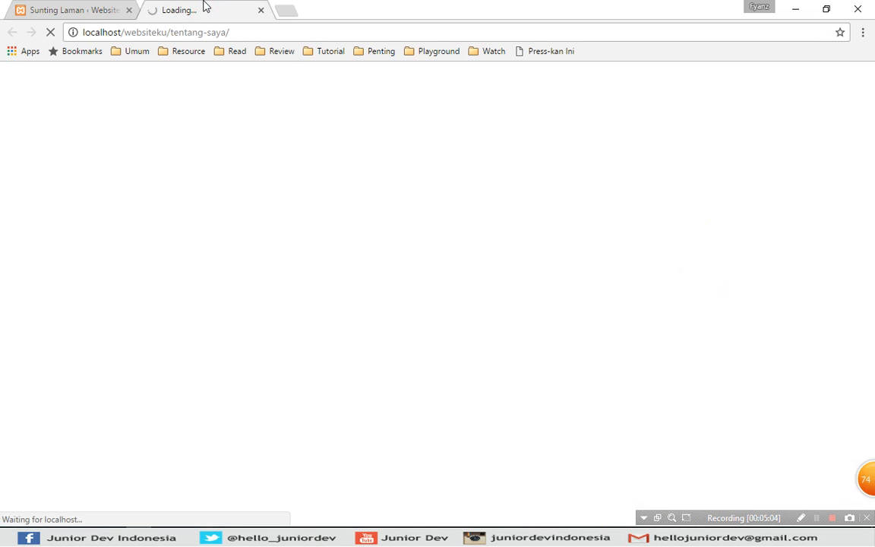
mouse_move(869, 176)
mouse_down()
mouse_move(872, 380)
mouse_move(871, 186)
mouse_up()
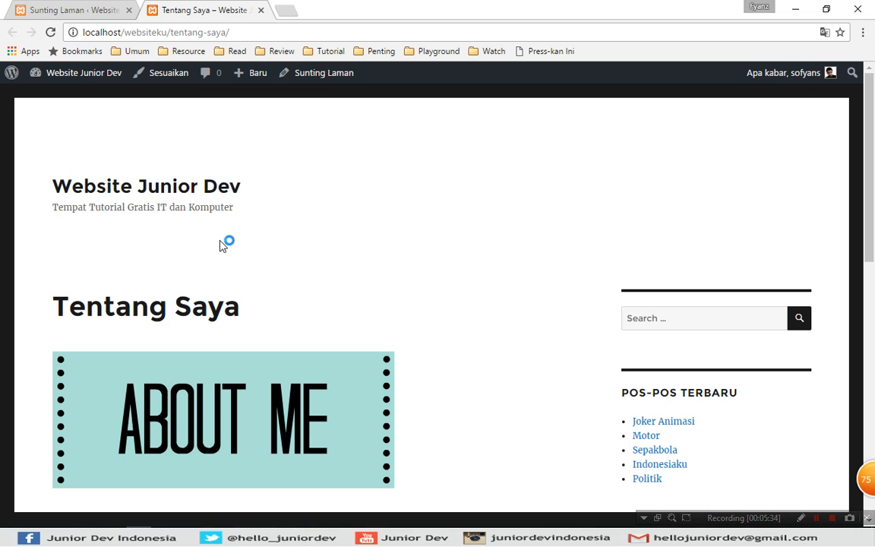
key(ctrl+w)
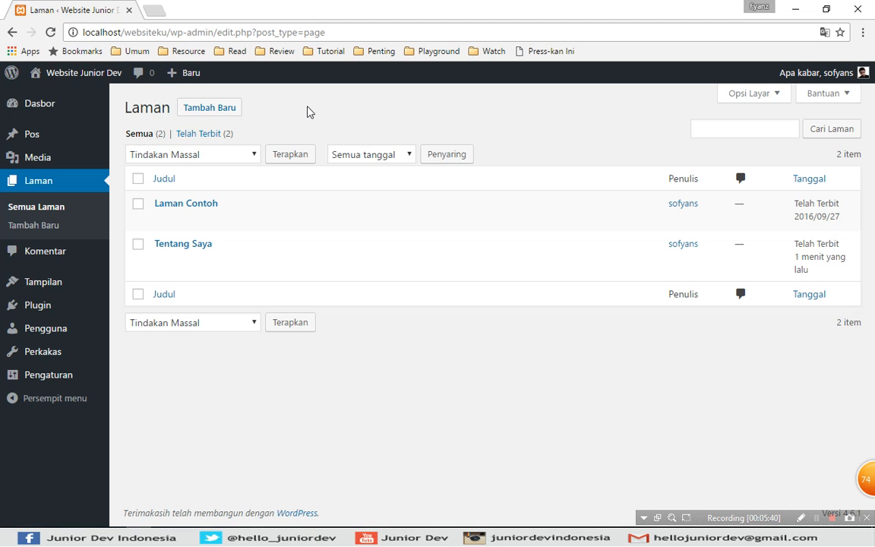
Examine the Tentang Saya page's quick edit fields and template choices, cancel the quick edit, and view the page.
mouse_move(181, 258)
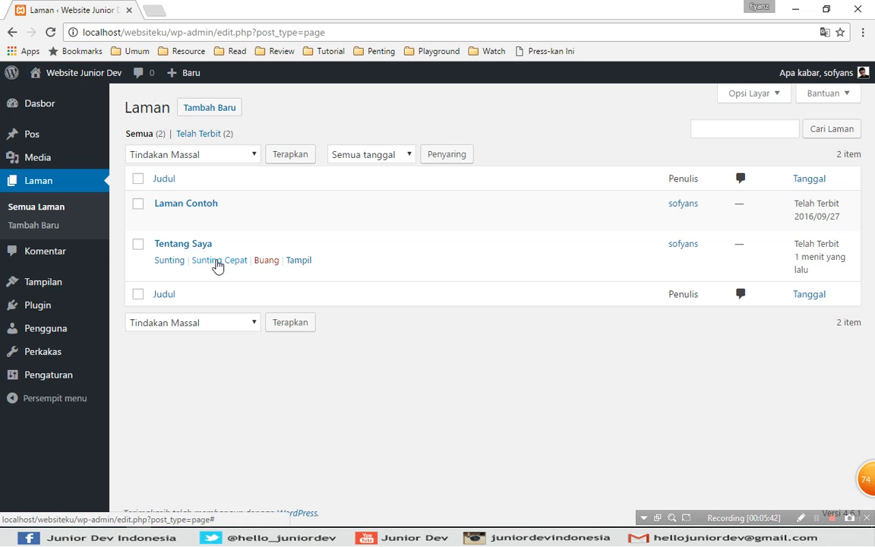
click(226, 260)
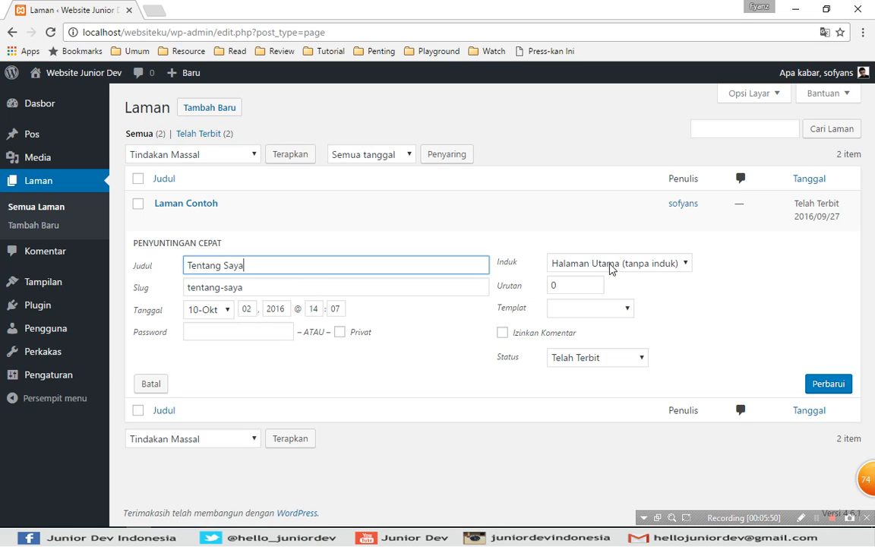
click(613, 307)
click(621, 308)
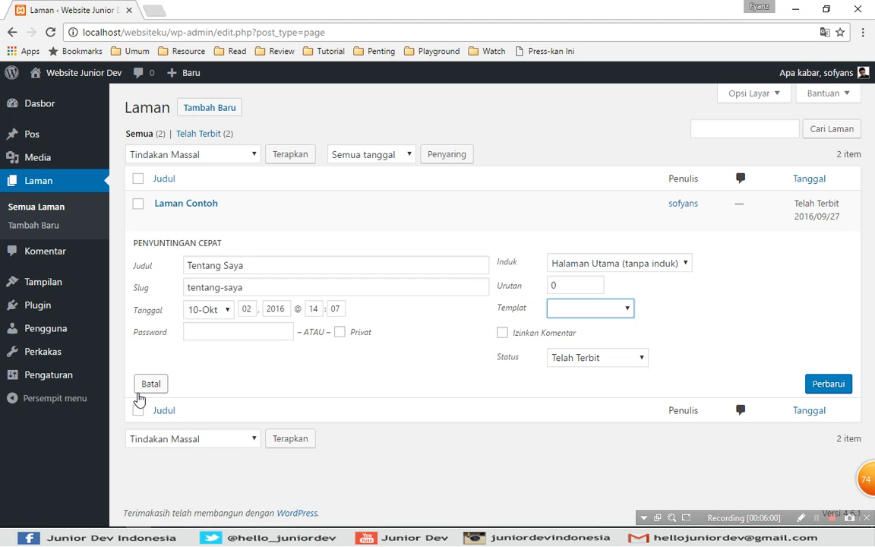
click(148, 384)
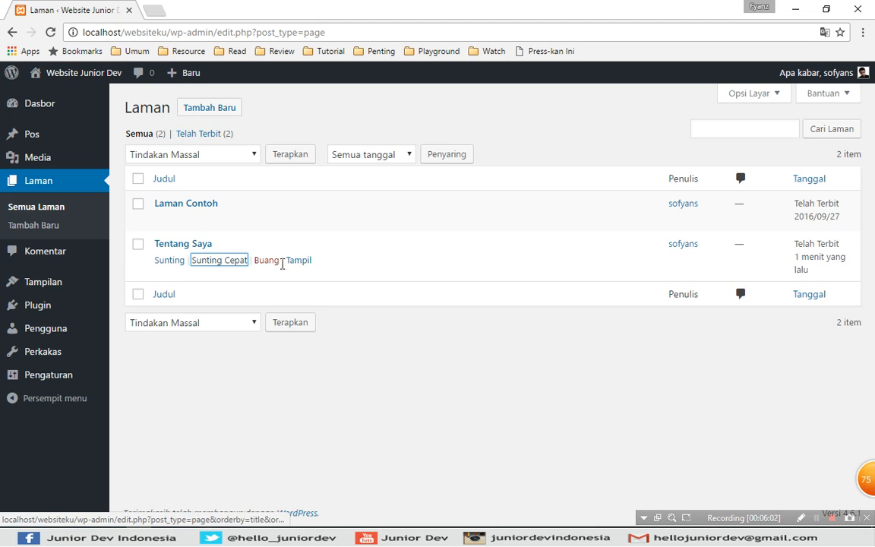
click(300, 262)
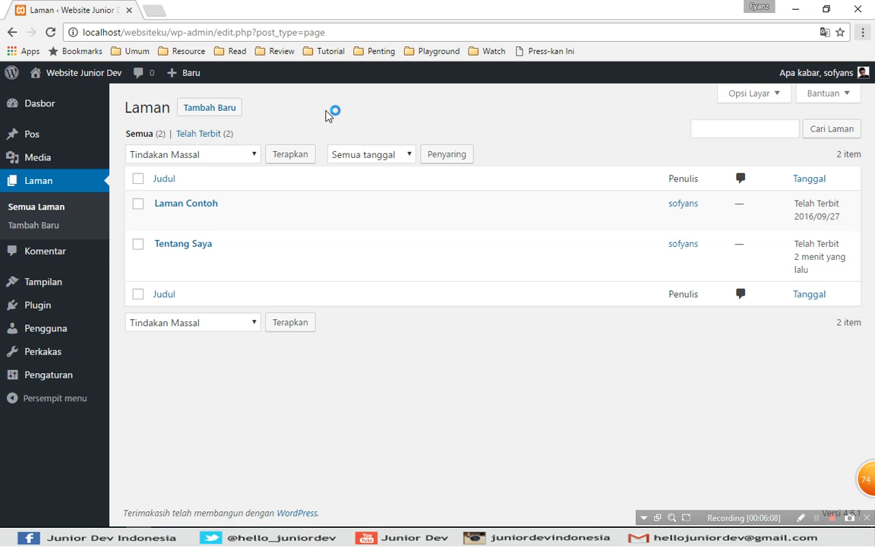
click(195, 247)
mouse_move(173, 260)
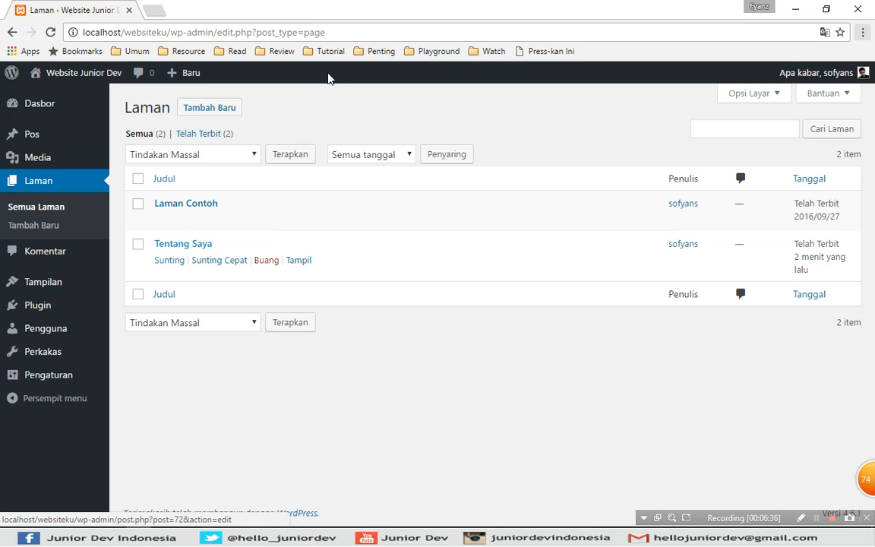
Open the Laman Contoh page for editing and change its title to "Blog".
mouse_move(178, 225)
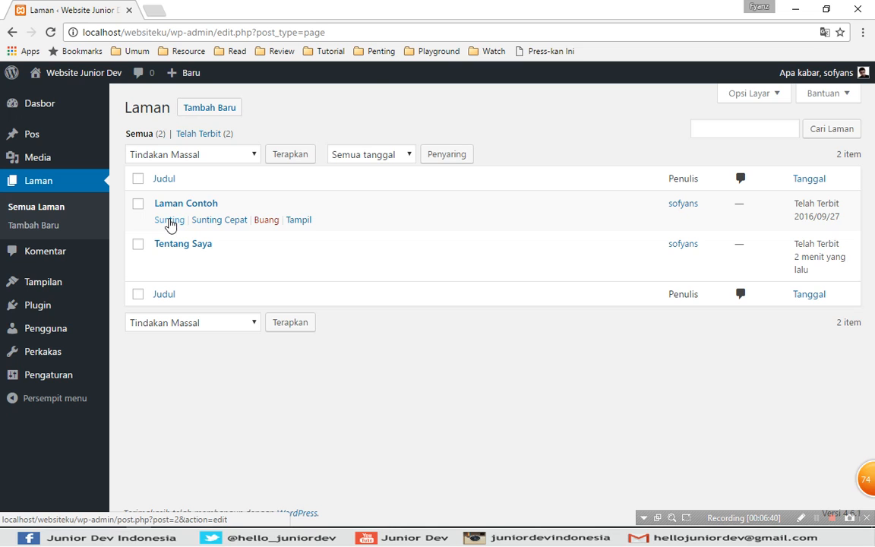
click(169, 223)
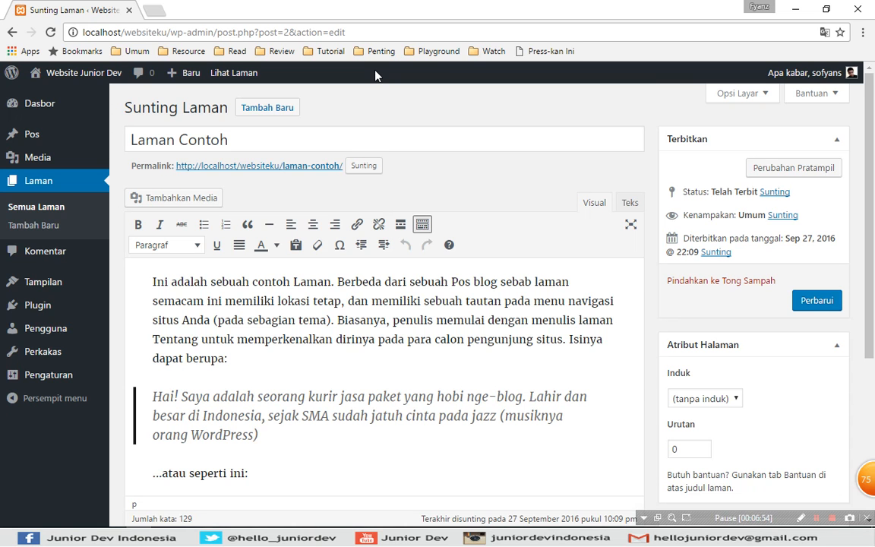
double_click(255, 142)
key(ctrl+a)
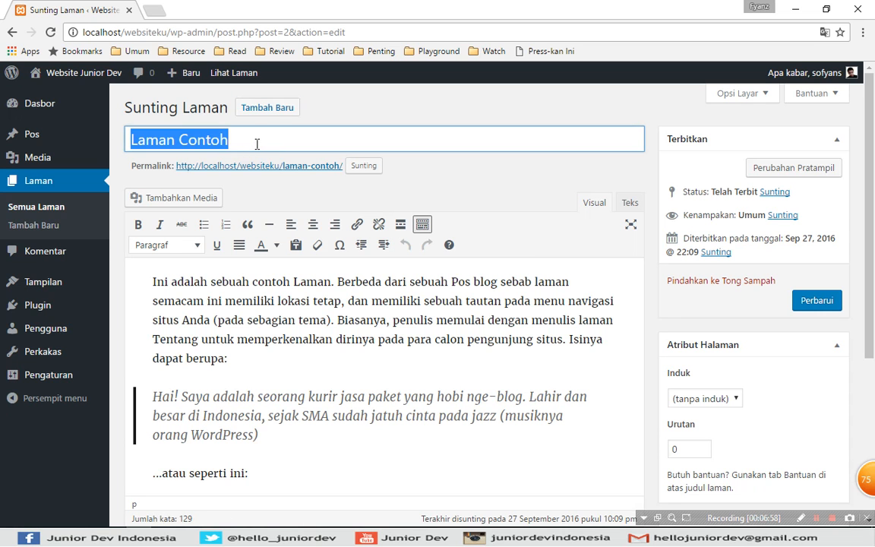
text(Blog)
Change the page's permalink slug to "blog".
click(365, 166)
drag(372, 166, 262, 163)
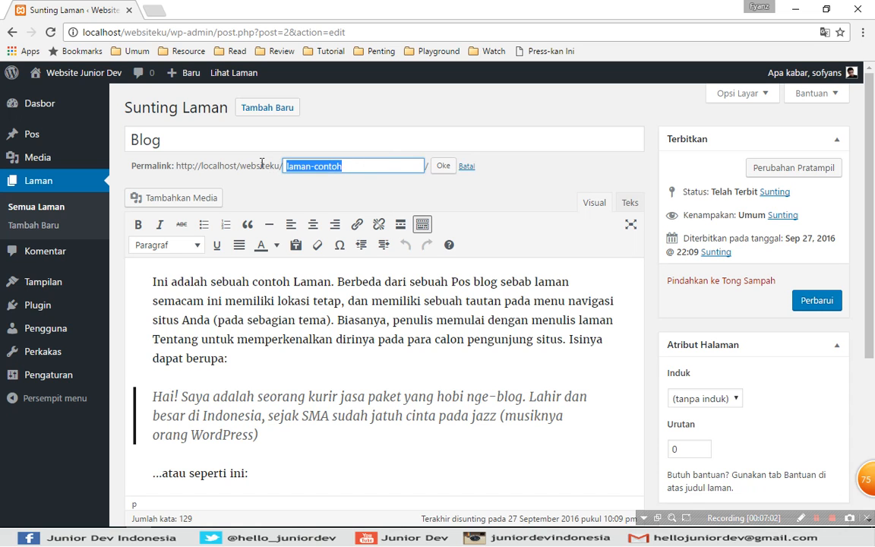
text(blog)
click(443, 167)
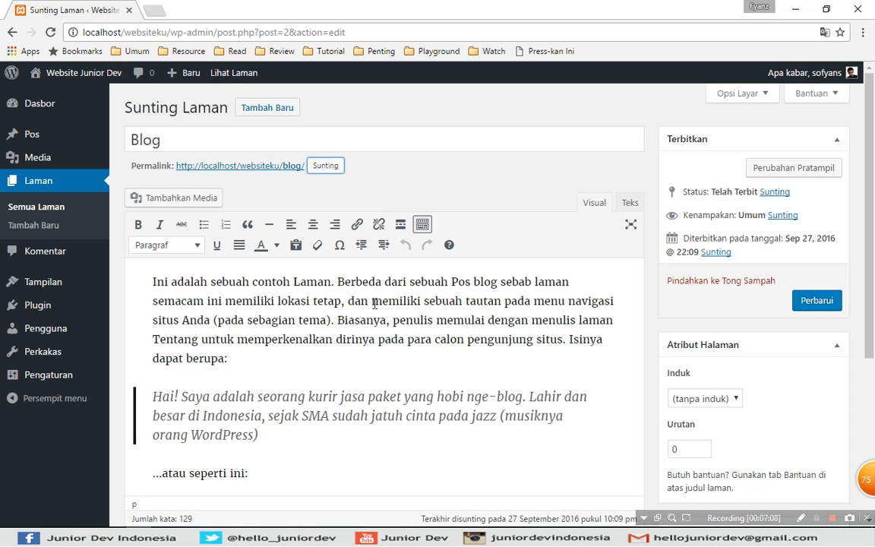
Delete all the body text of the Blog page and update the page.
click(278, 283)
click(280, 334)
key(ctrl+a)
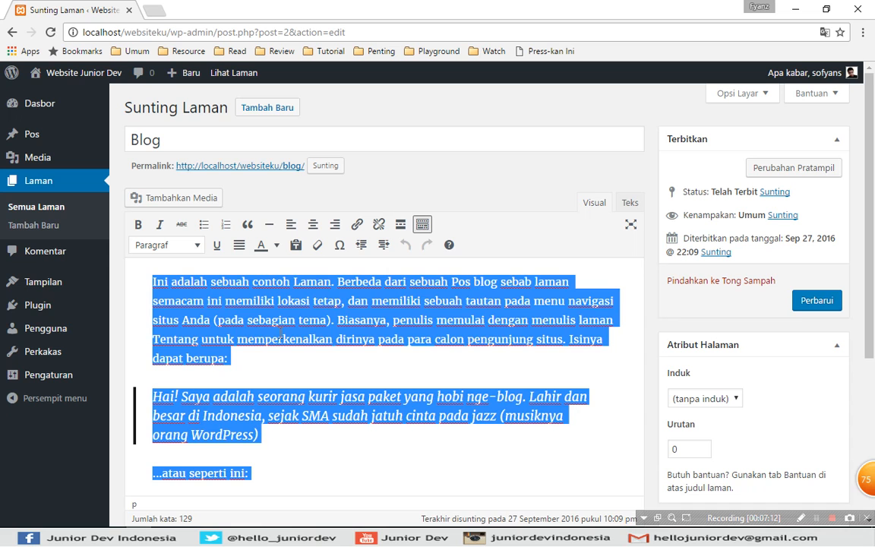
key(BackSpace)
click(275, 300)
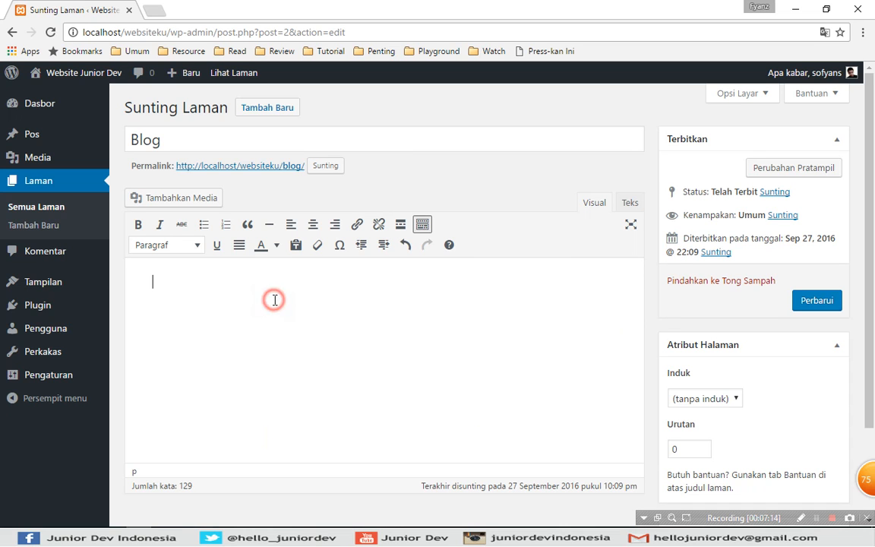
drag(871, 190, 873, 334)
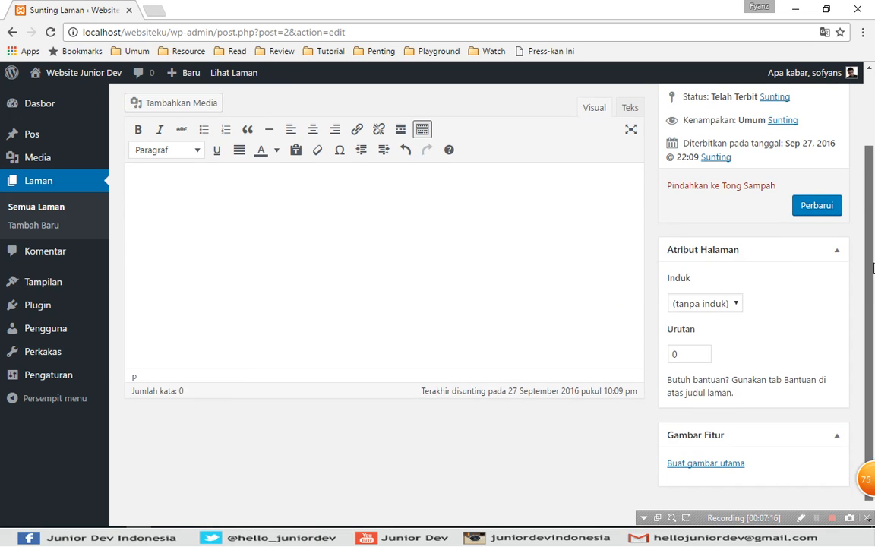
click(809, 205)
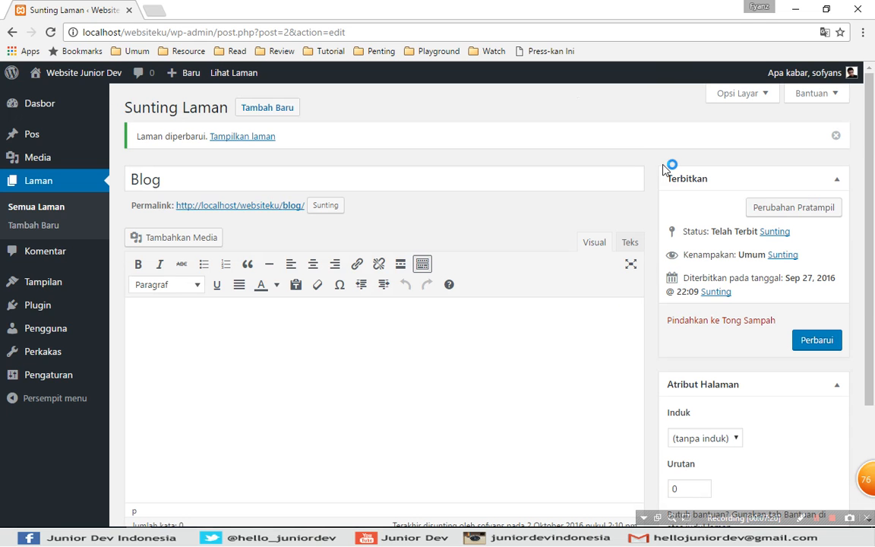
Return to the list of all pages and review the Blog and Tentang Saya entries.
click(45, 208)
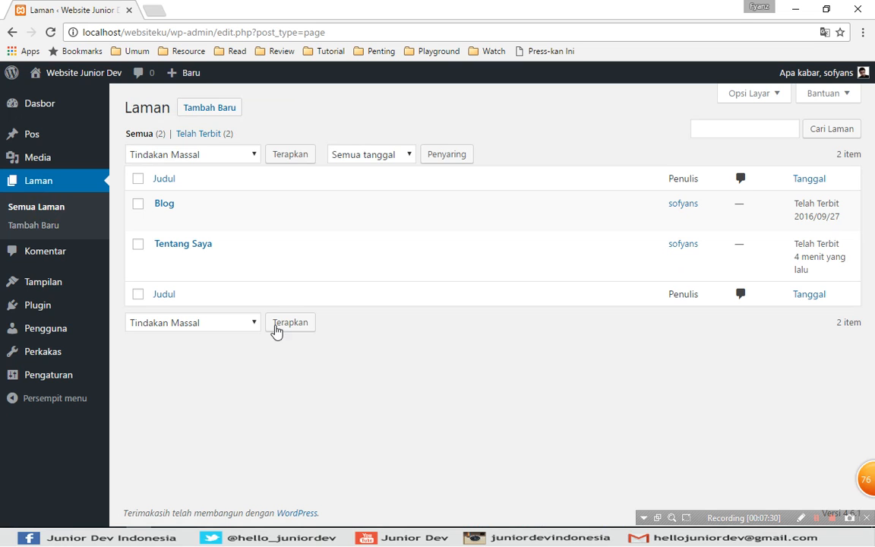
mouse_move(167, 255)
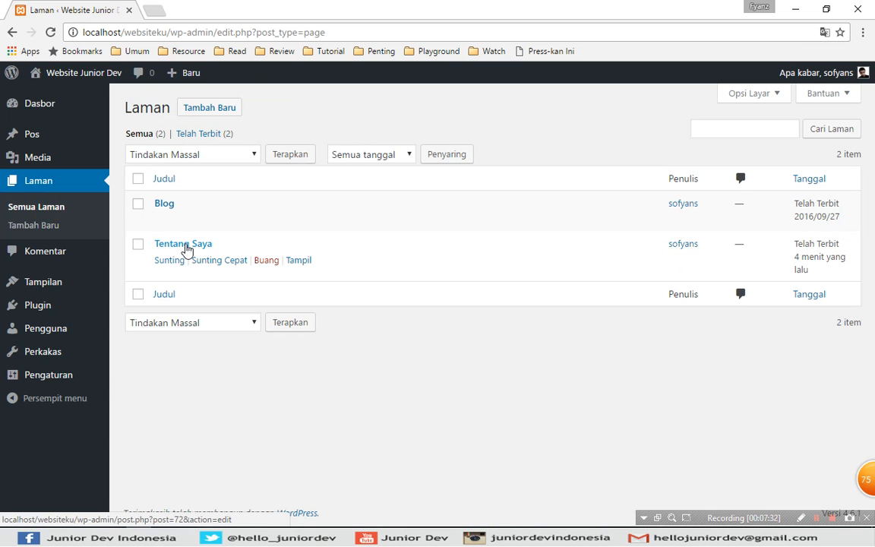
mouse_move(165, 202)
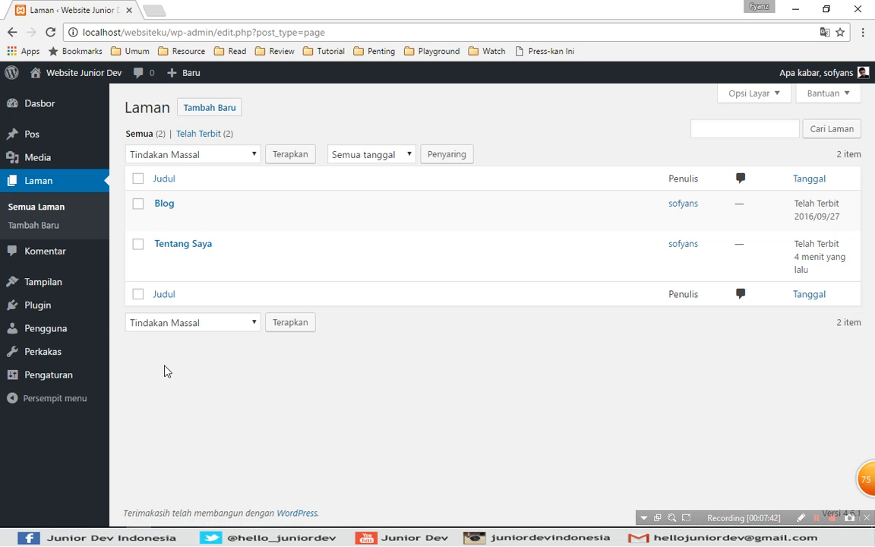
In the reading settings, switch the front page display to a static page and assign Tentang Saya as the front page.
mouse_move(68, 378)
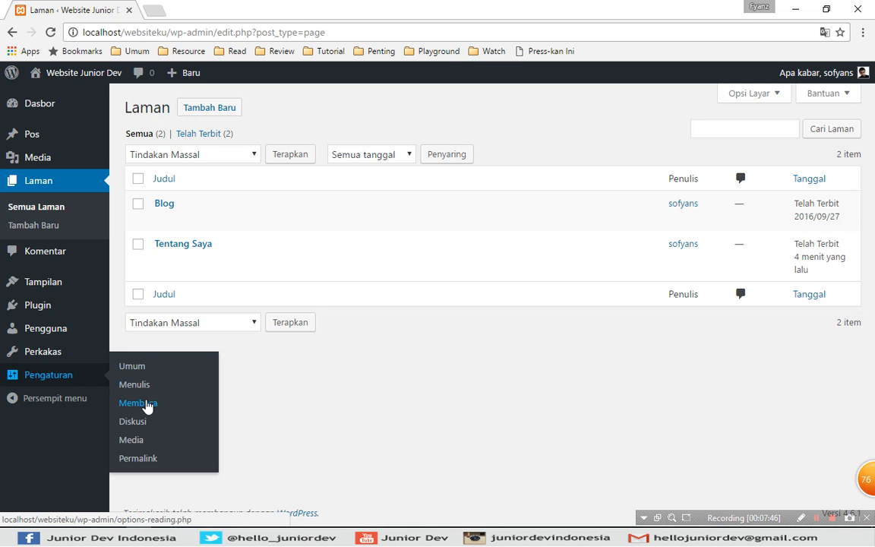
click(147, 404)
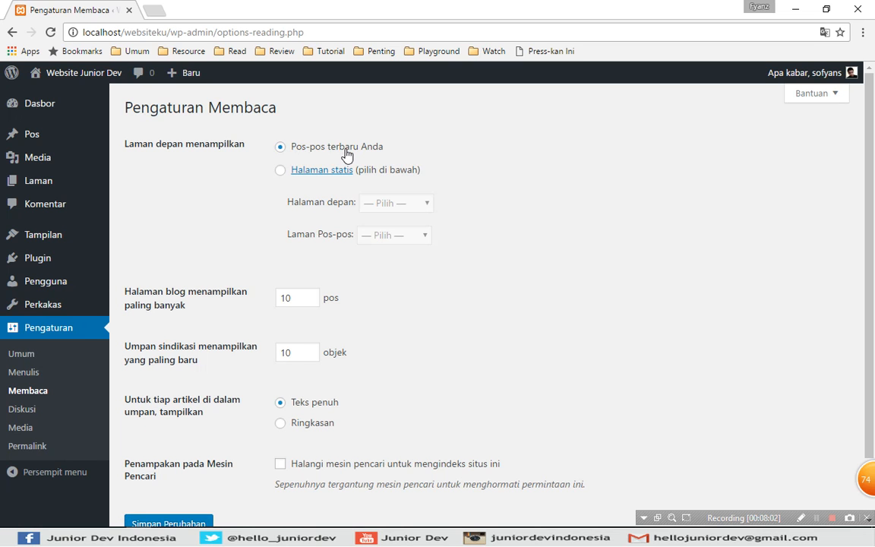
click(281, 171)
click(388, 202)
click(389, 248)
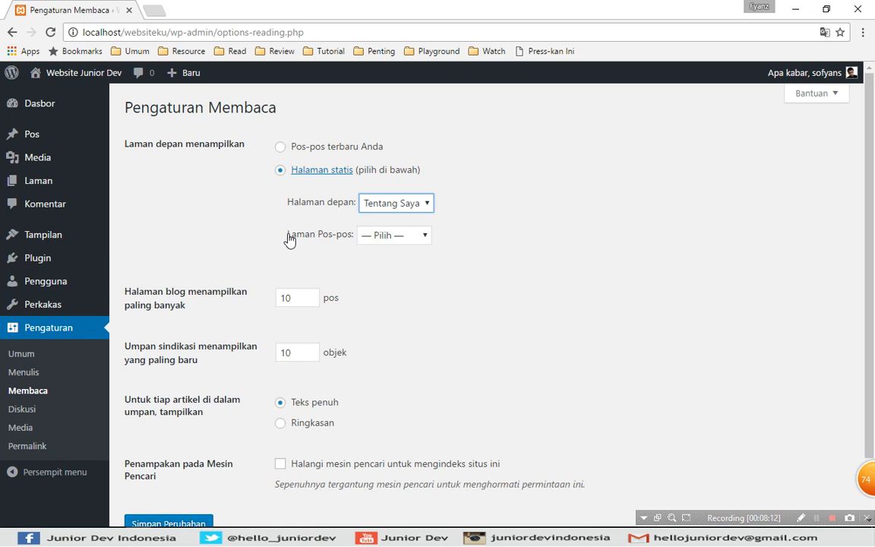
Assign Blog as the posts page and save the reading settings.
click(383, 236)
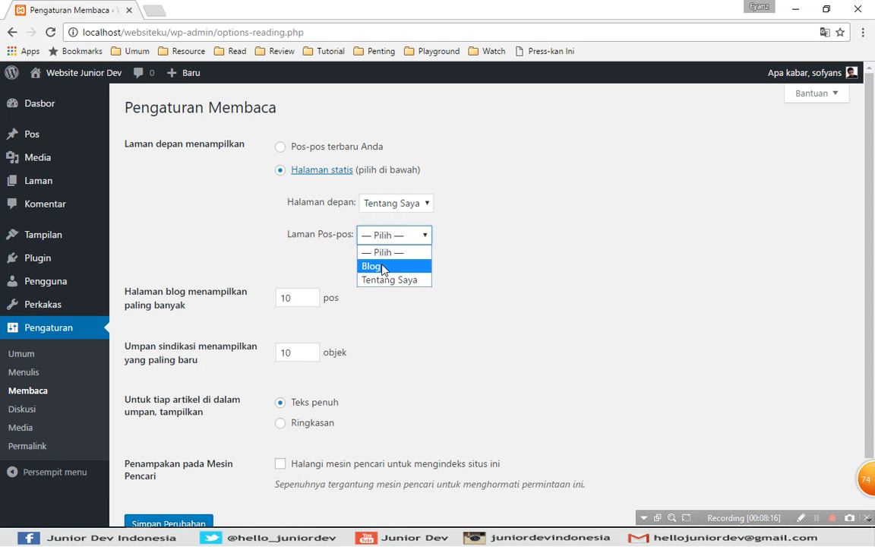
click(382, 266)
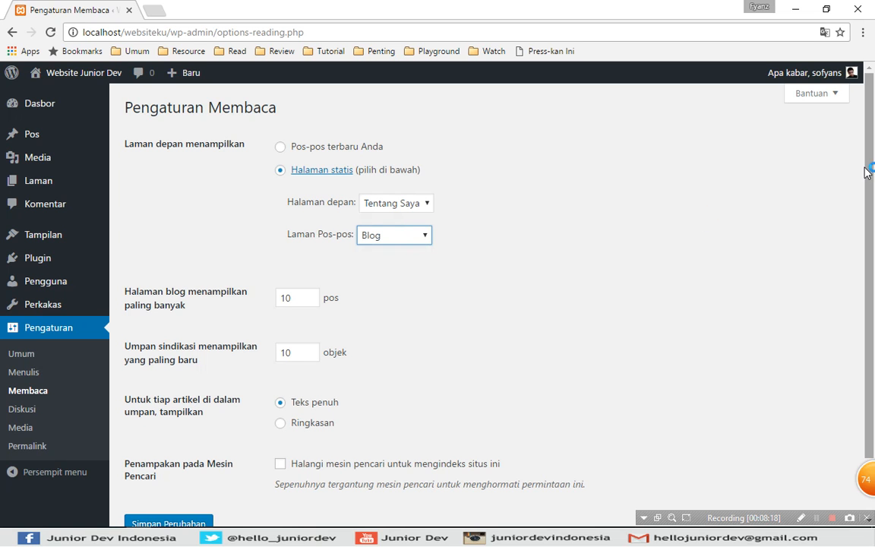
scroll(866, 213, down, 1)
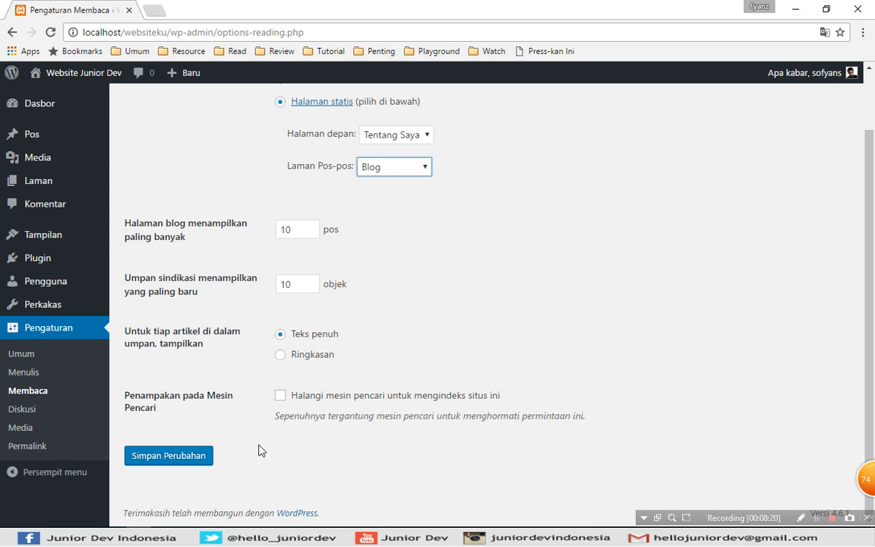
click(179, 454)
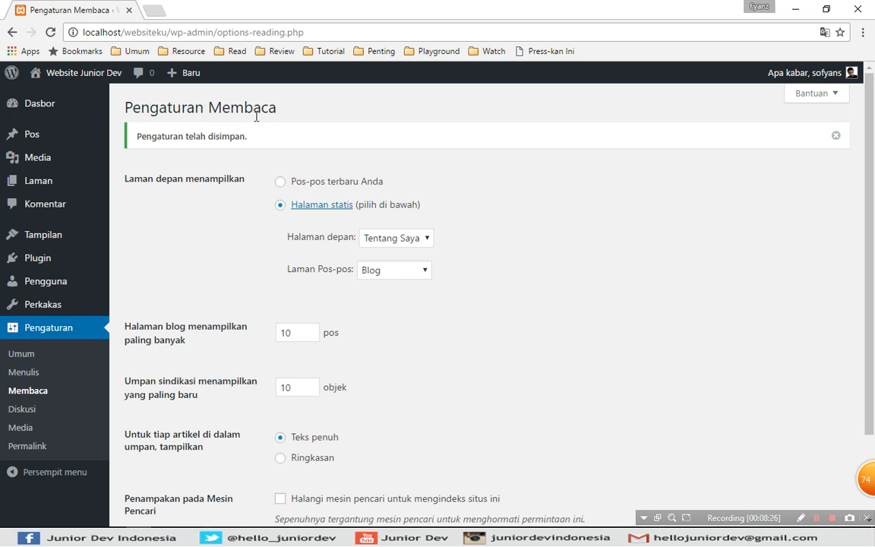
Visit the site in a new browser tab and check the content of its front page.
mouse_move(94, 76)
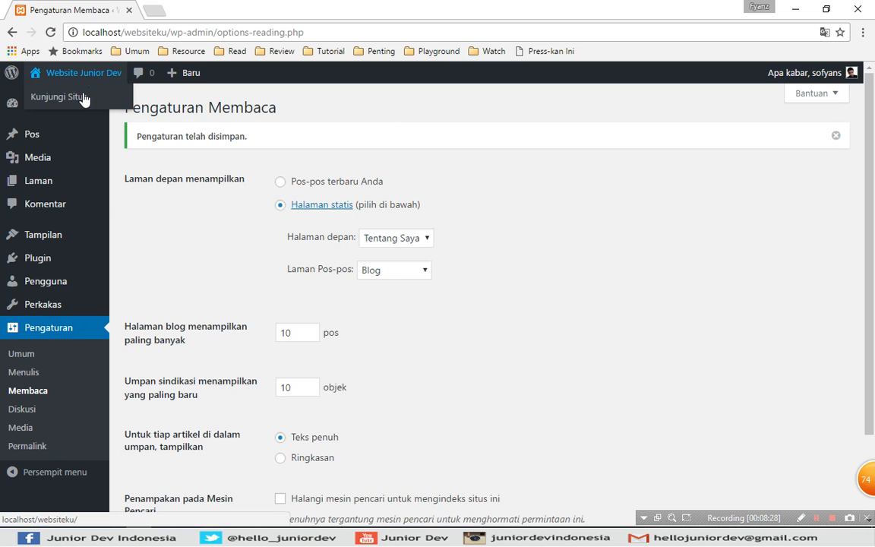
right_click(82, 101)
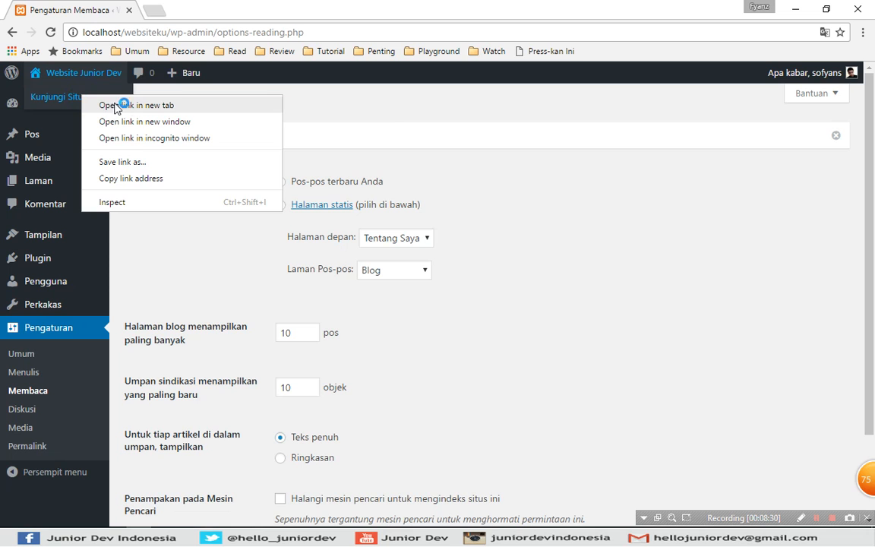
click(129, 106)
click(199, 10)
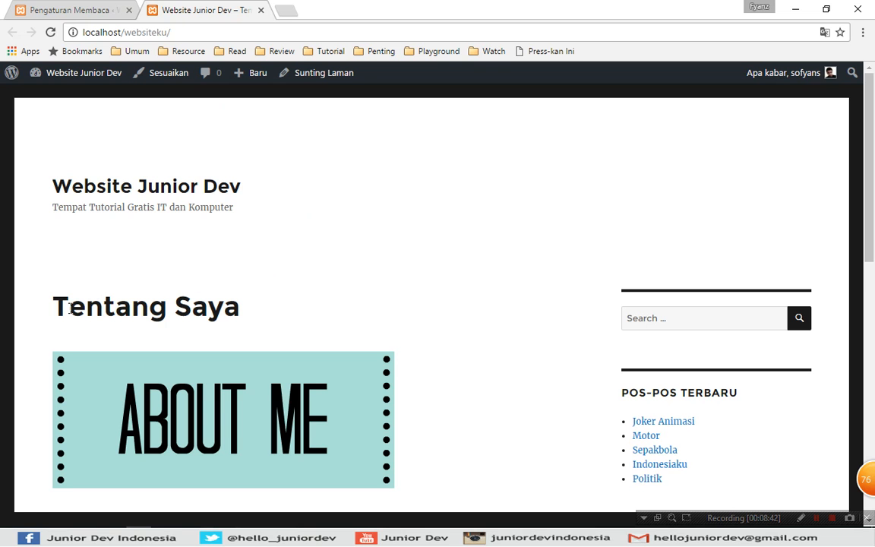
scroll(324, 298, down, 15)
scroll(324, 296, up, 15)
Go to localhost/websiteku/blog and look through the posts on the Blog page.
click(246, 28)
click(218, 30)
text(blog)
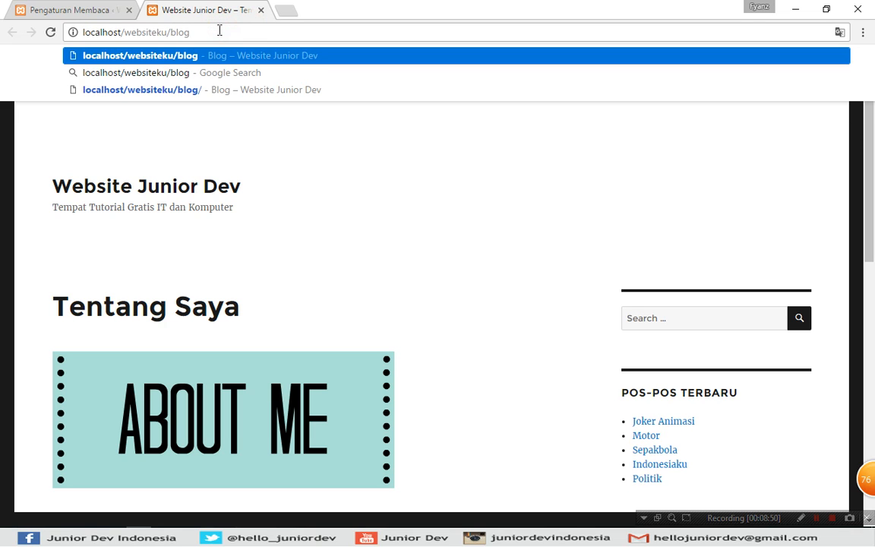
key(Return)
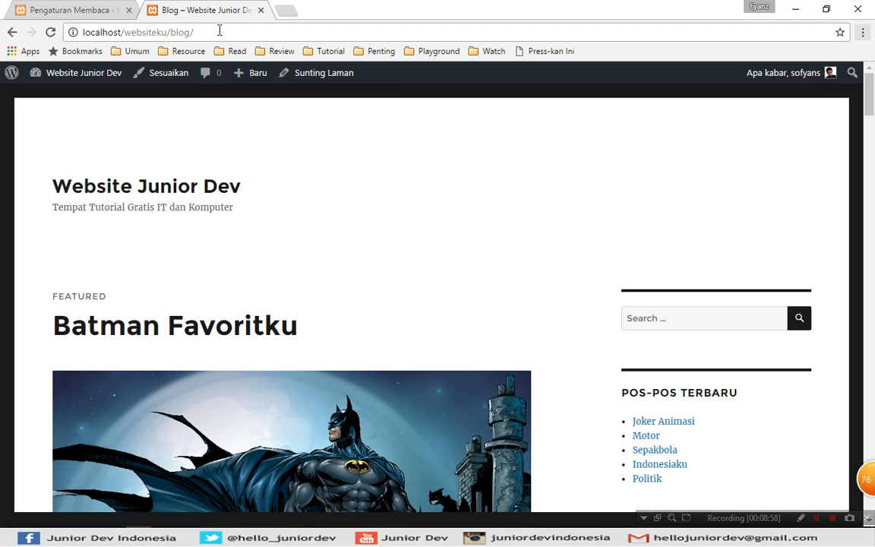
scroll(873, 131, down, 1)
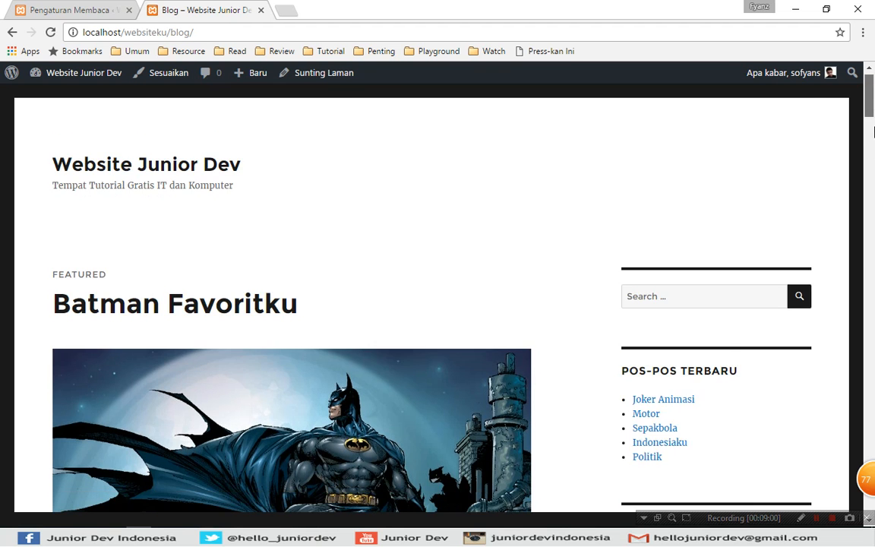
scroll(873, 131, down, 5)
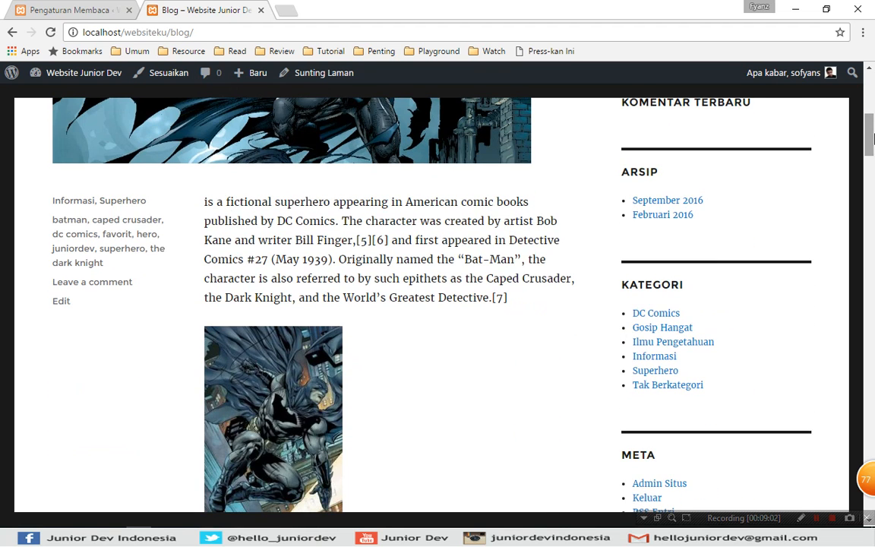
scroll(873, 139, up, 3)
scroll(871, 91, up, 5)
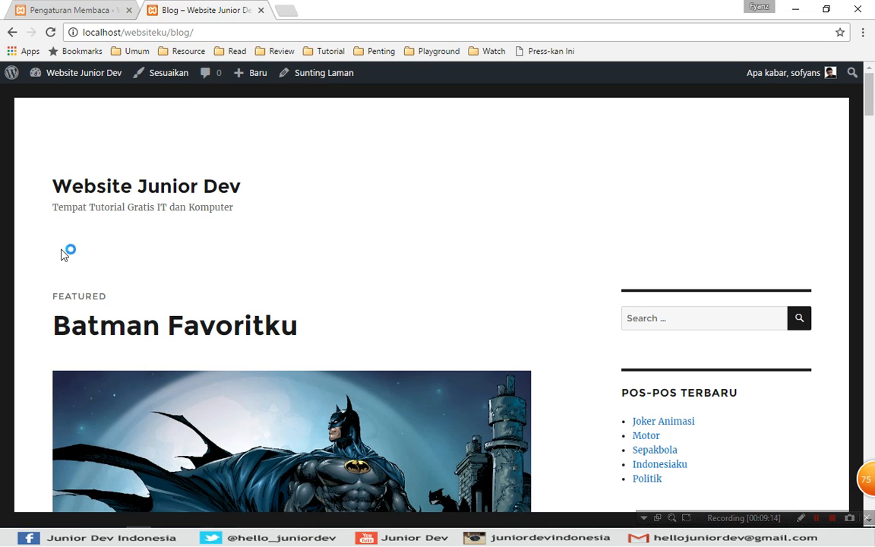
scroll(872, 156, down, 3)
scroll(872, 156, down, 18)
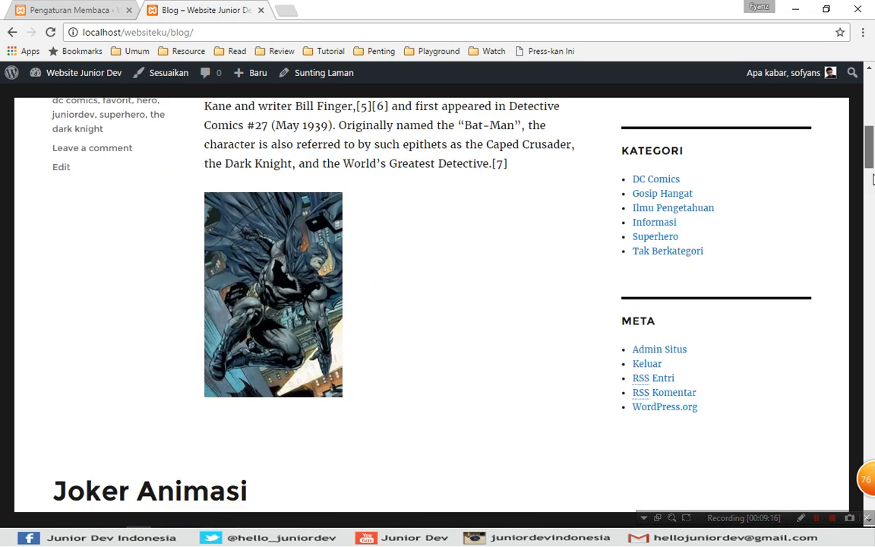
drag(873, 108, 872, 85)
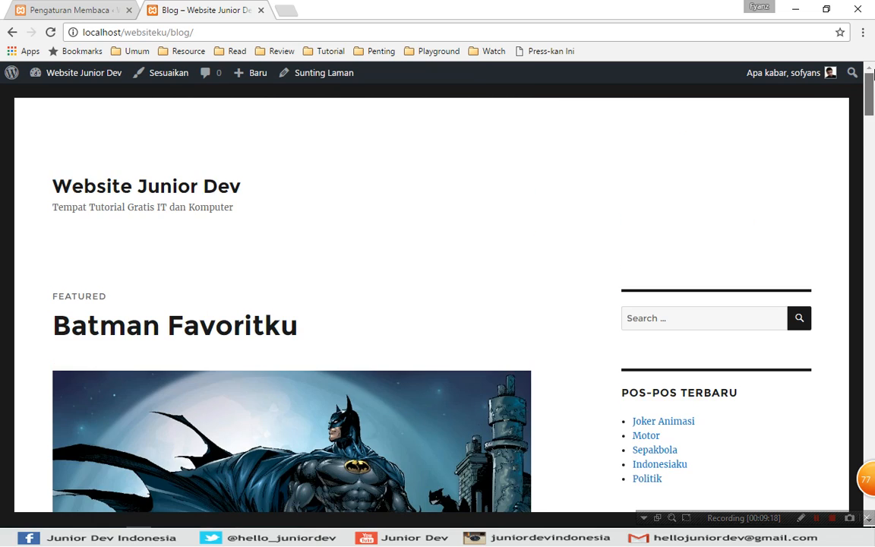